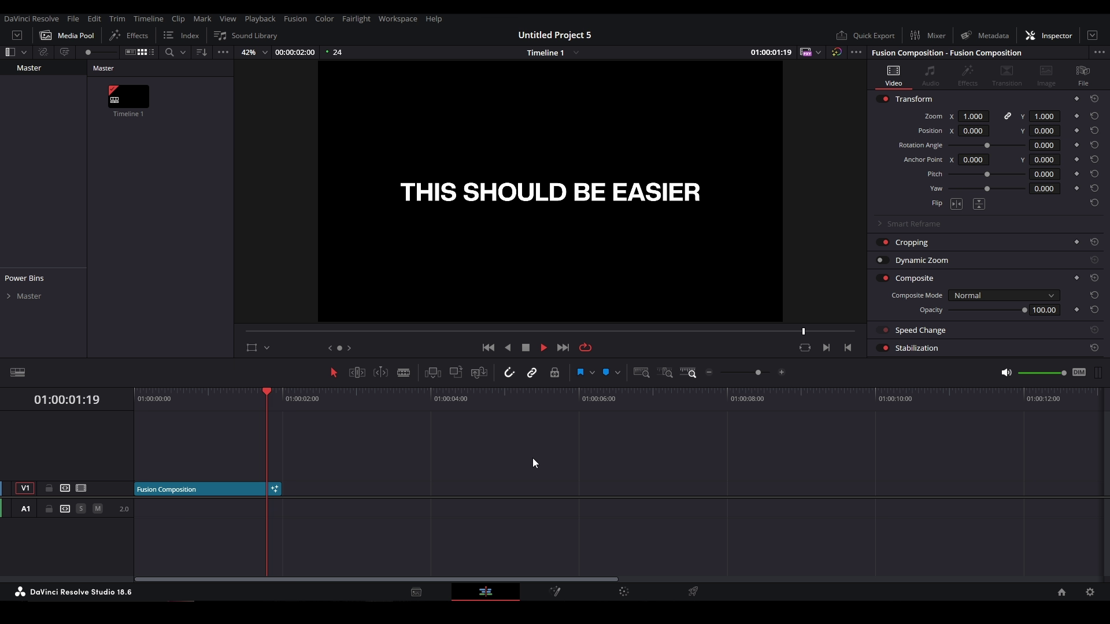
Resume the DaVinci Resolve tutorial in Chrome and skim its comments
key(alt+Tab)
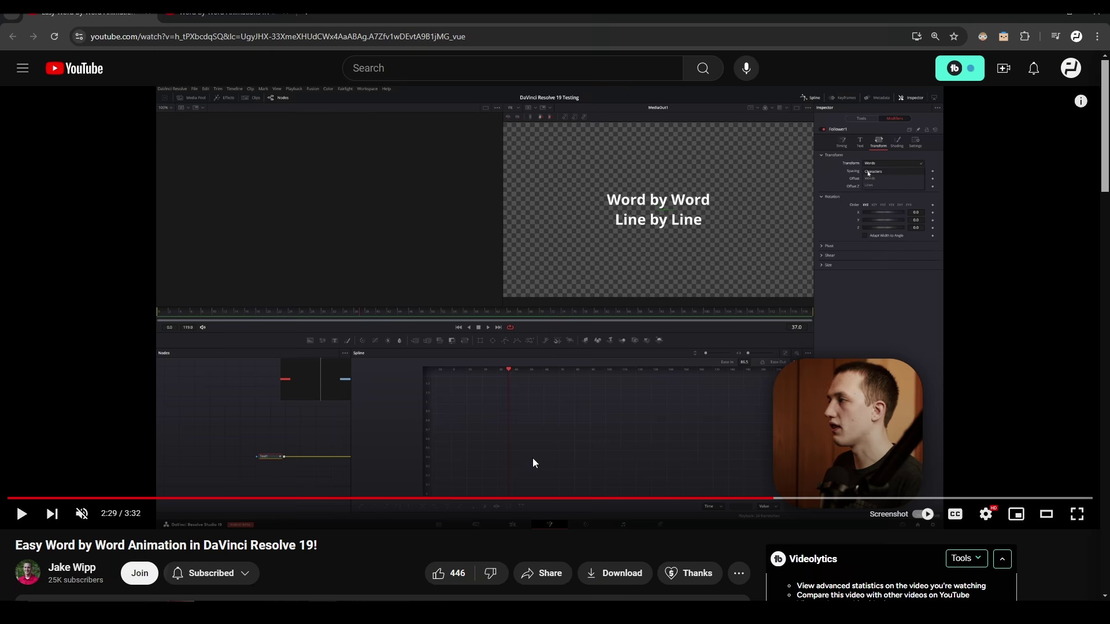
click(547, 393)
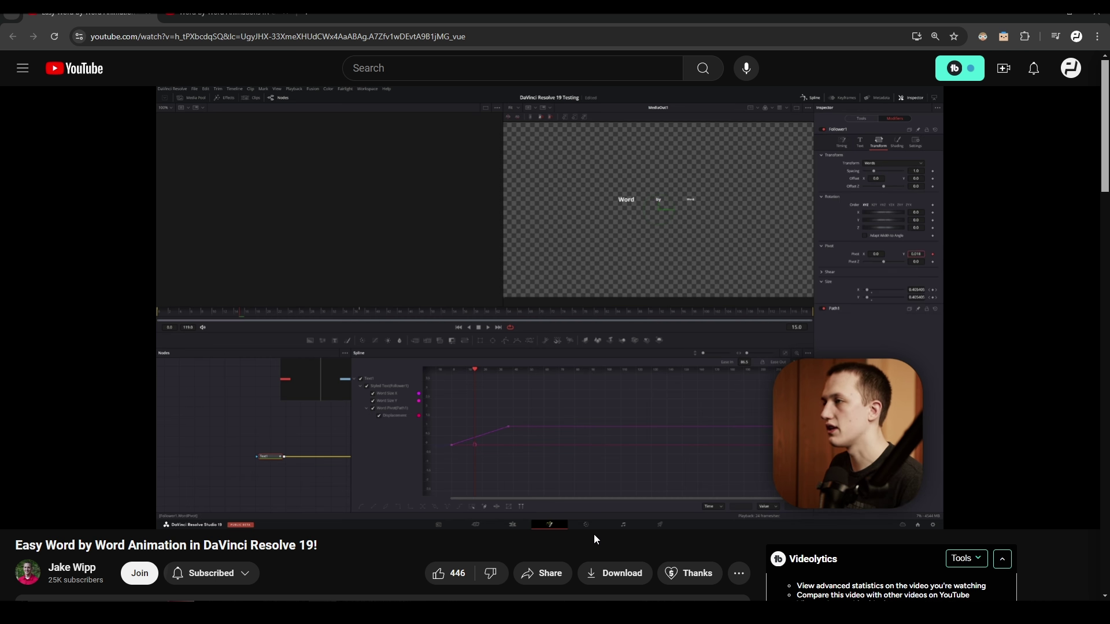
scroll(594, 534, down, 6)
drag(213, 525, 130, 527)
click(346, 523)
Pause it, then pause the 'Word by Word Animations IN ONE Text Node!' tutorial at Manual Curve
scroll(352, 524, up, 5)
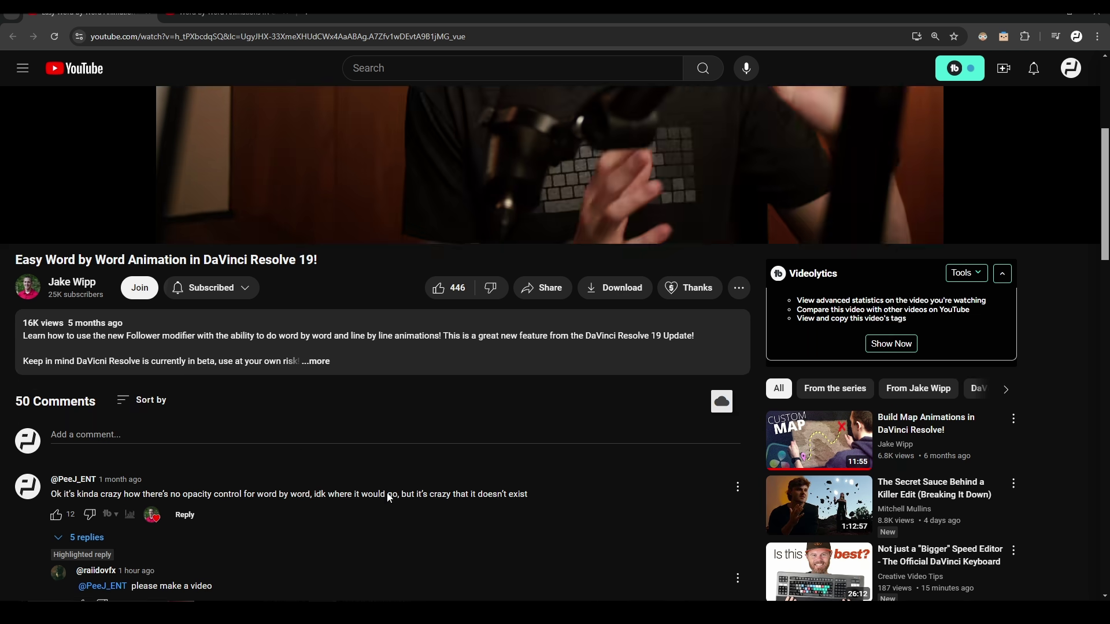
scroll(418, 333, up, 1)
click(528, 362)
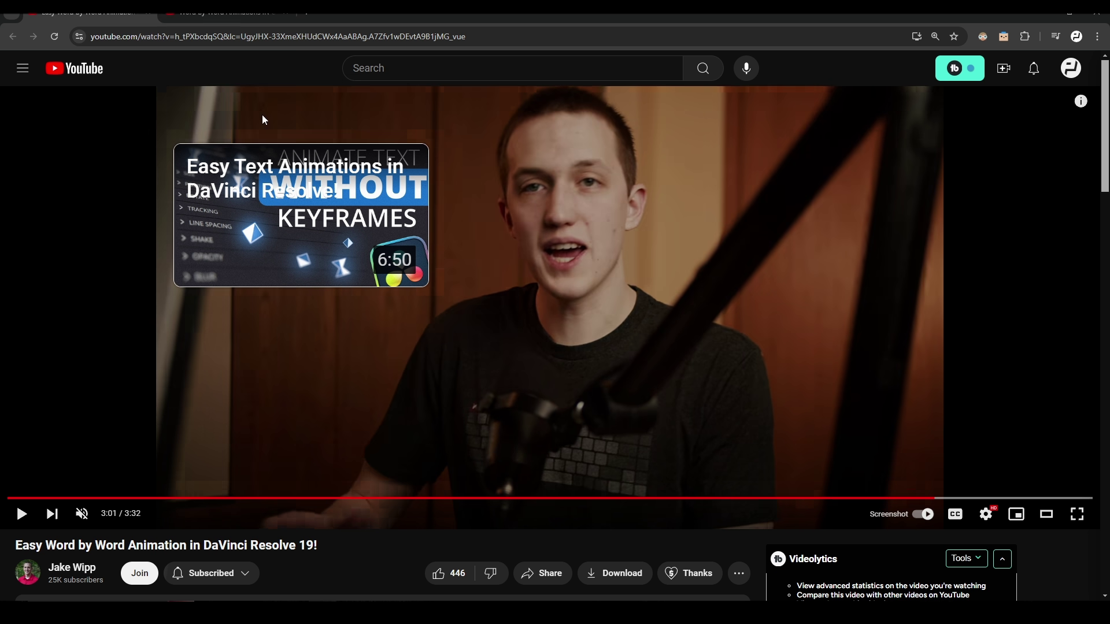
key(ctrl+Tab)
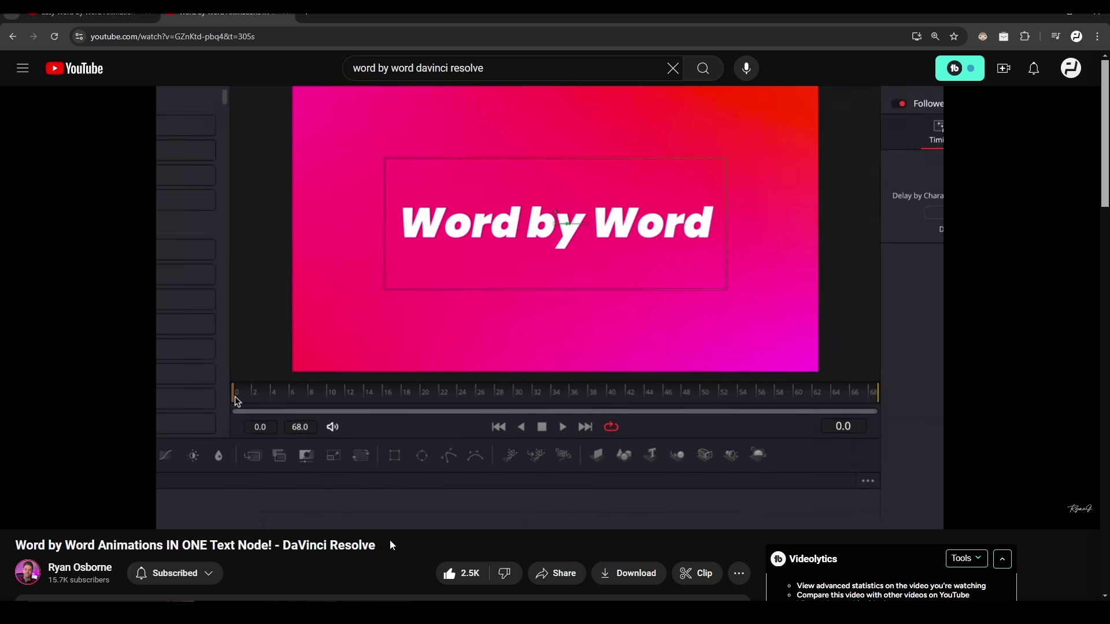
click(538, 414)
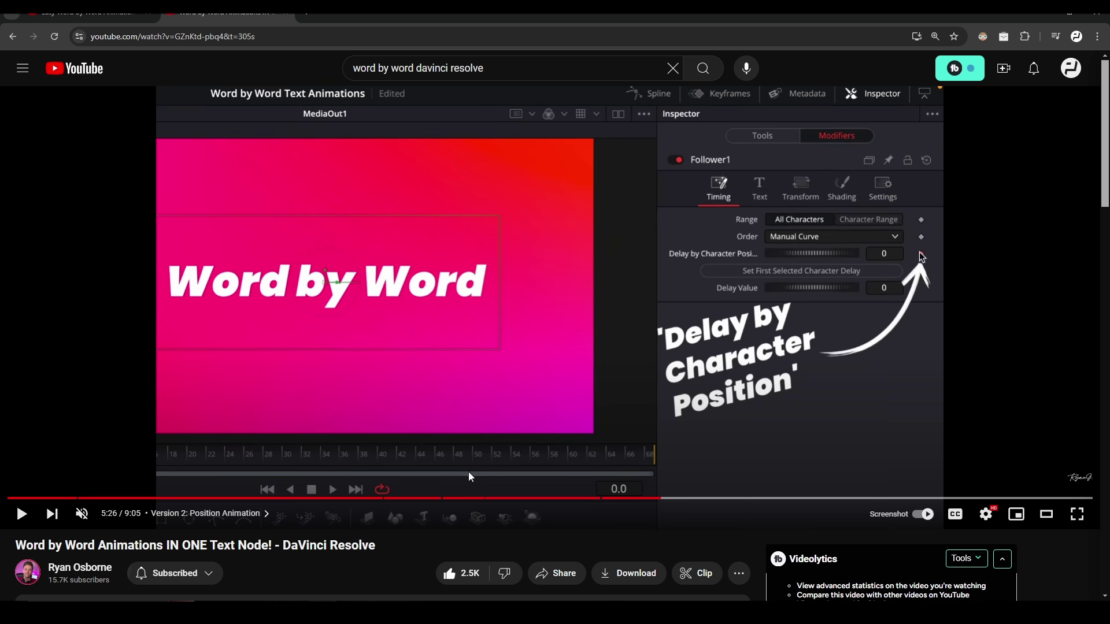
Back in Resolve, replay the existing title from the start and park the playhead at 4 seconds
key(alt+Tab)
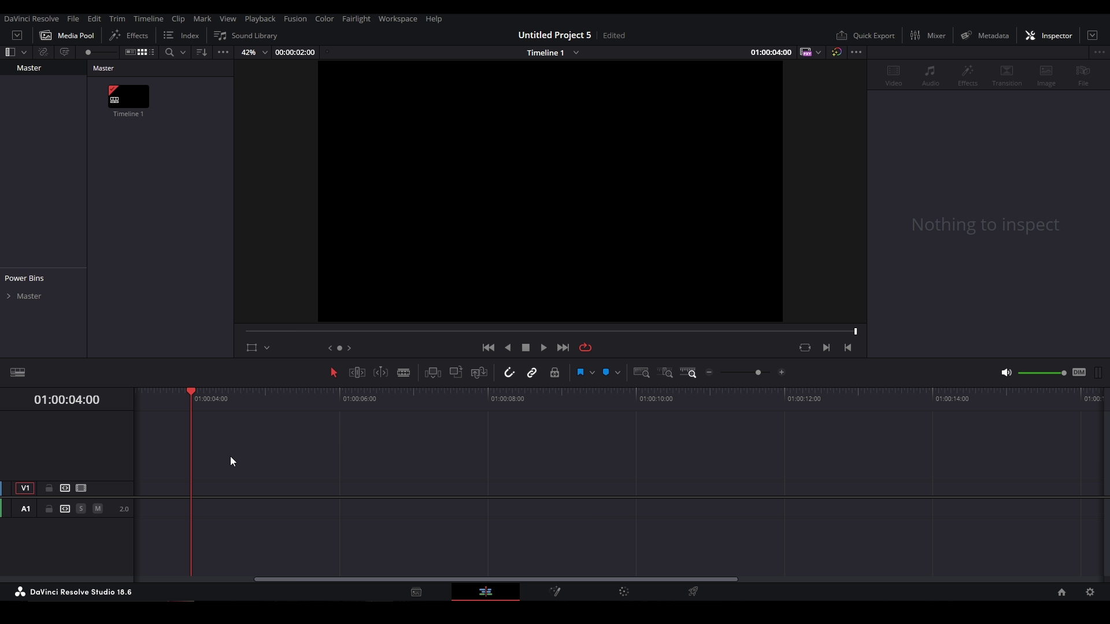
key(ctrl+z)
key(Home)
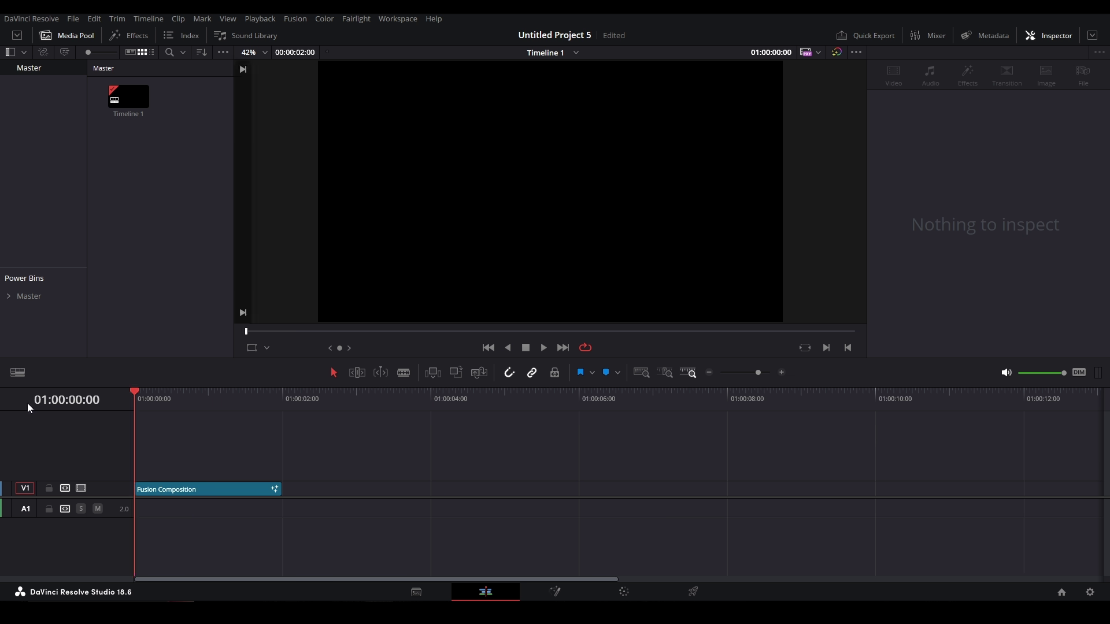
key(space)
key(space)
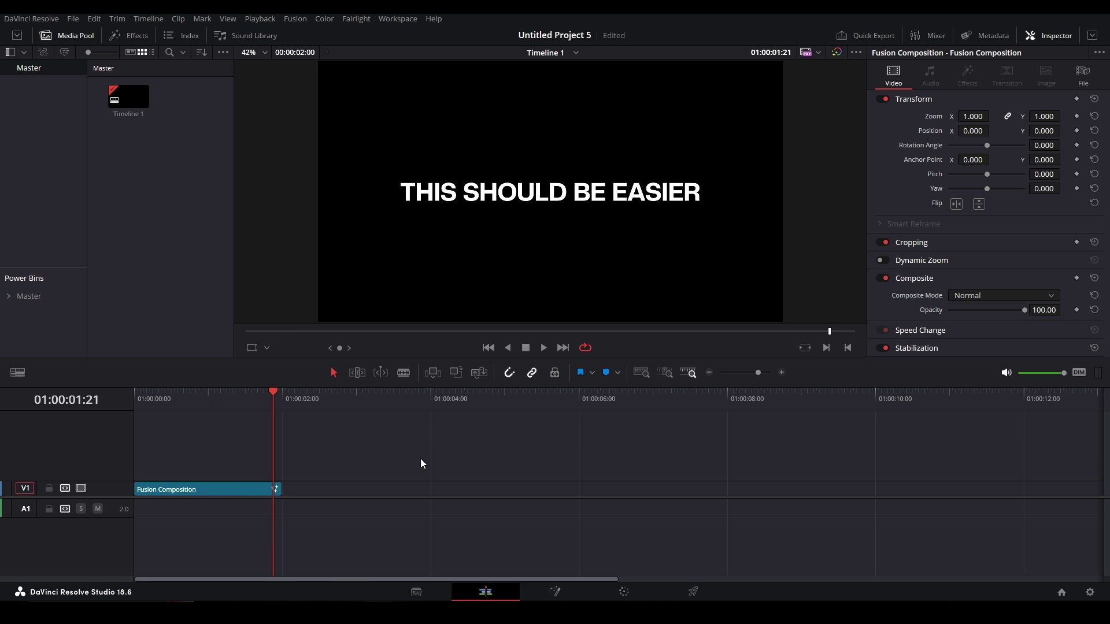
click(431, 397)
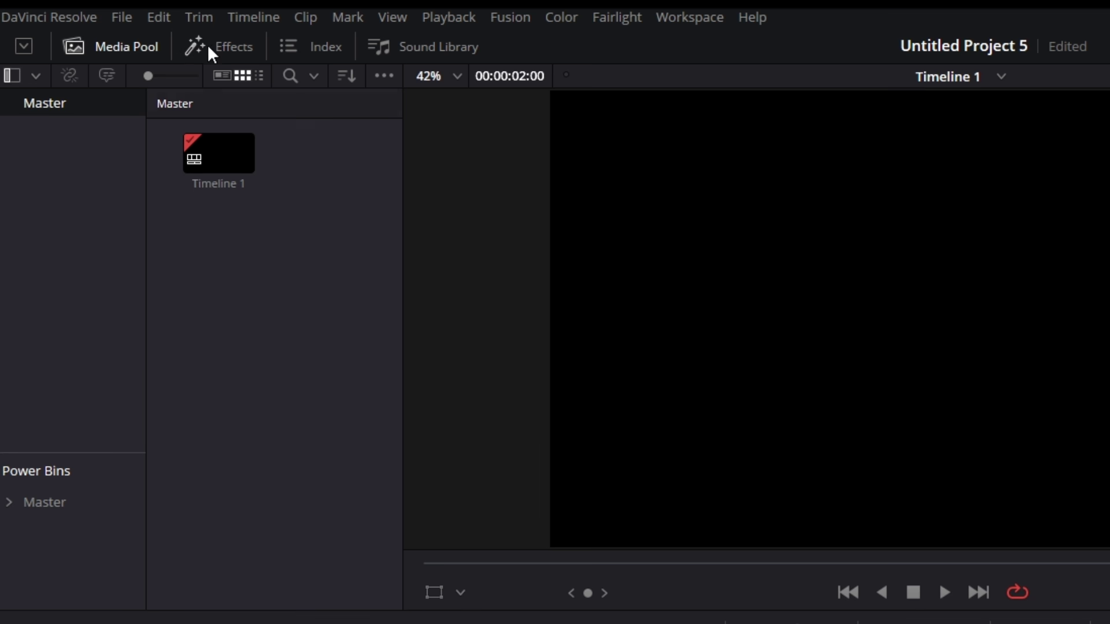
Add a Fusion Composition to V1 at 01:00:04:00 and extend its end to 01:00:06:00
click(130, 37)
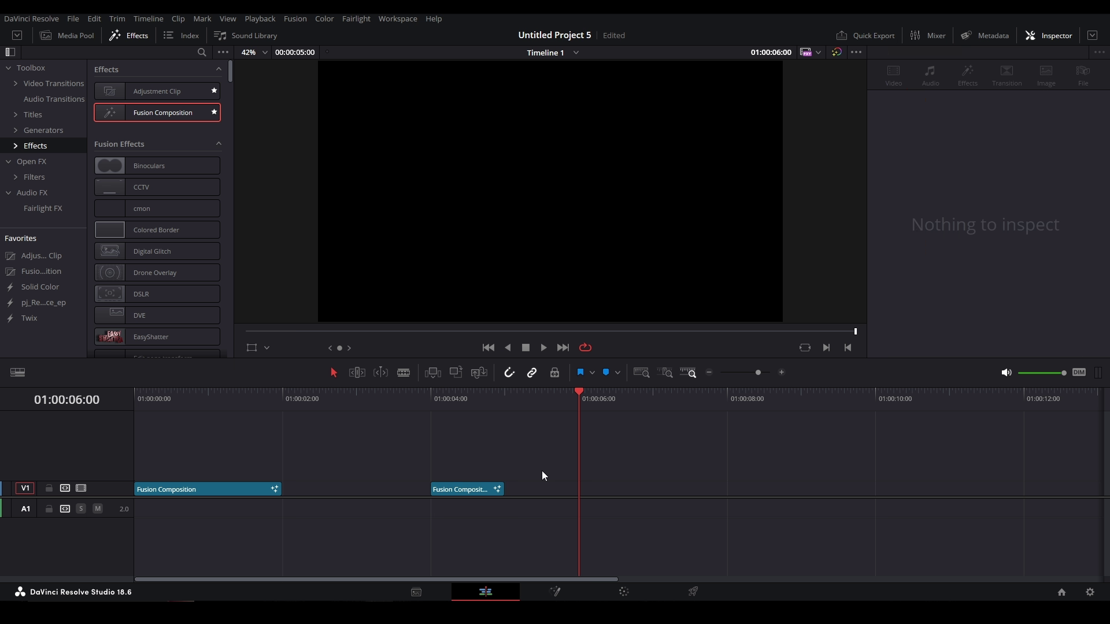
key(shift+Left)
key(shift+Left)
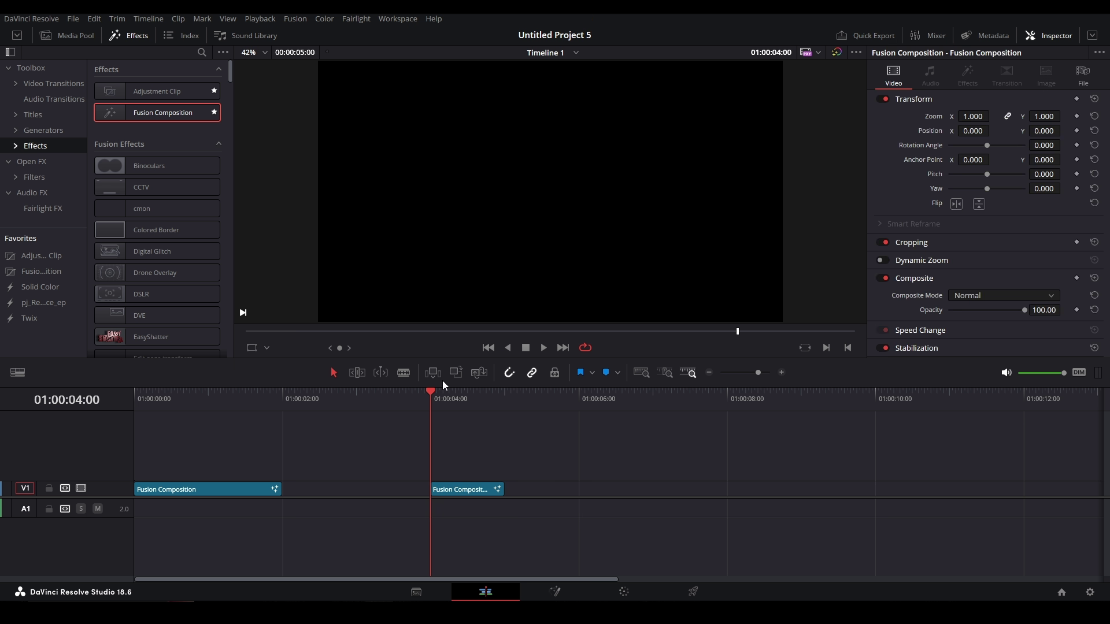
key(shift+Right)
key(shift+Right)
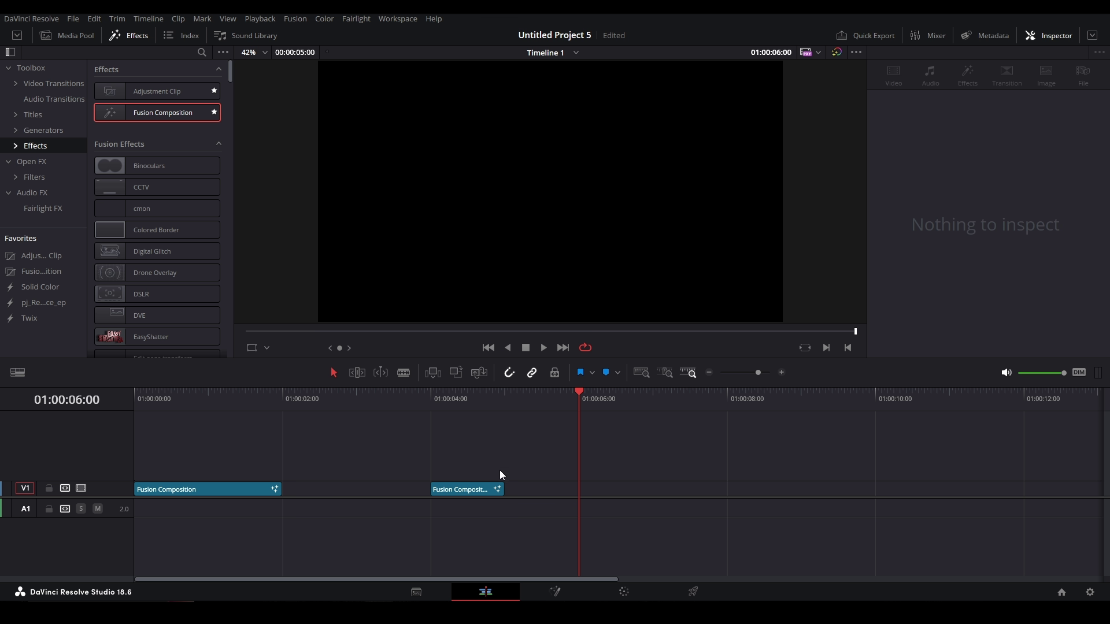
drag(503, 490, 578, 489)
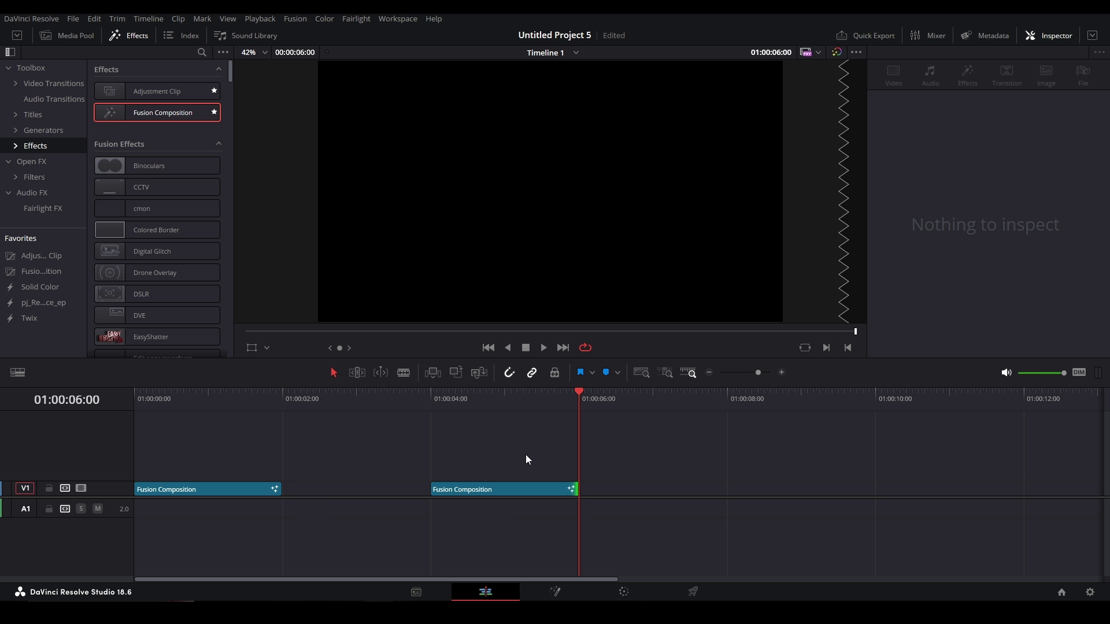
click(471, 404)
click(512, 492)
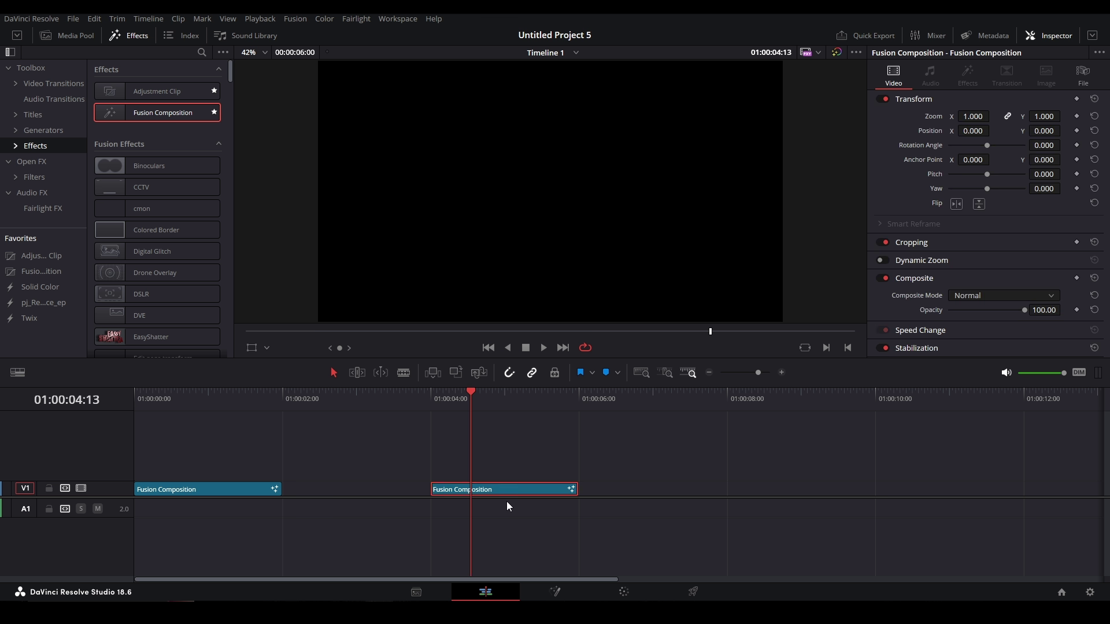
In the Fusion page, add a Text1 node feeding MediaOut1 and go to the first frame
key(shift+5)
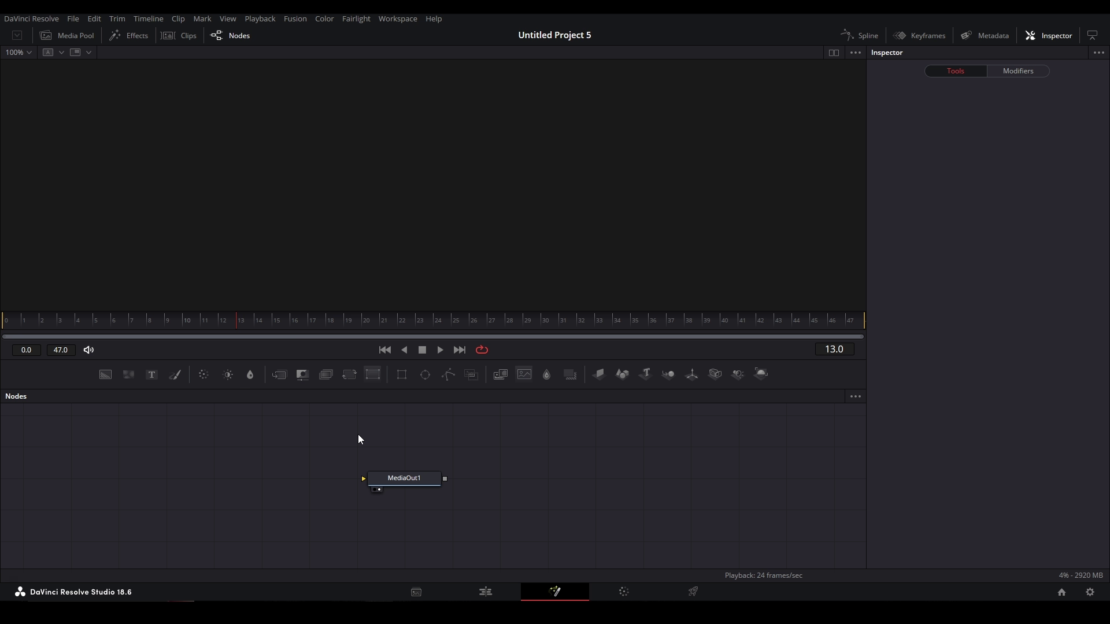
drag(149, 377, 515, 492)
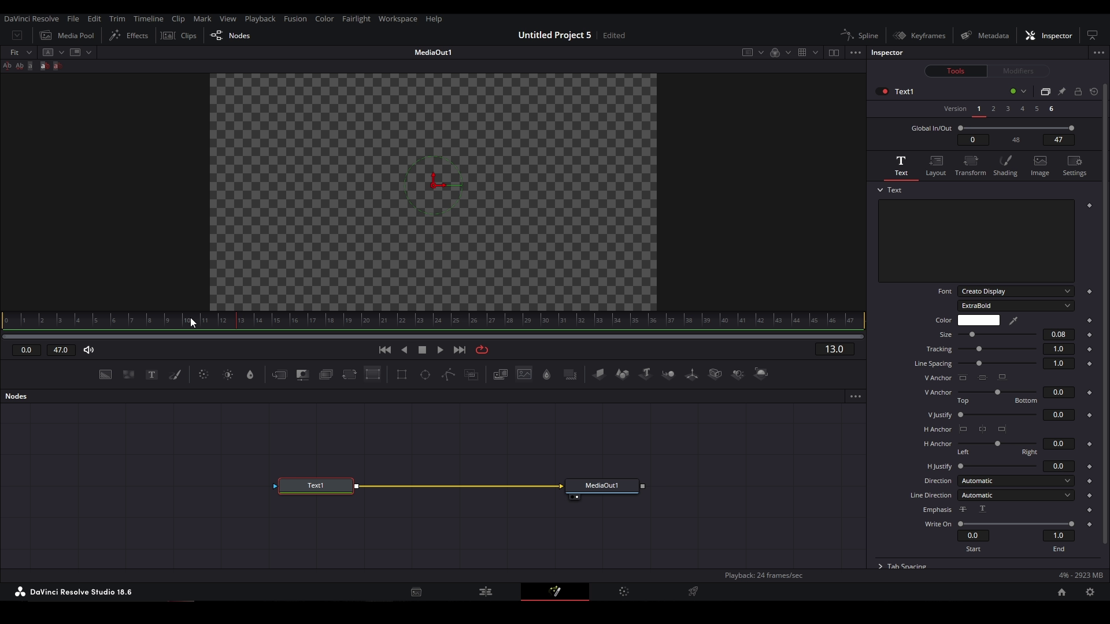
drag(192, 323, 9, 326)
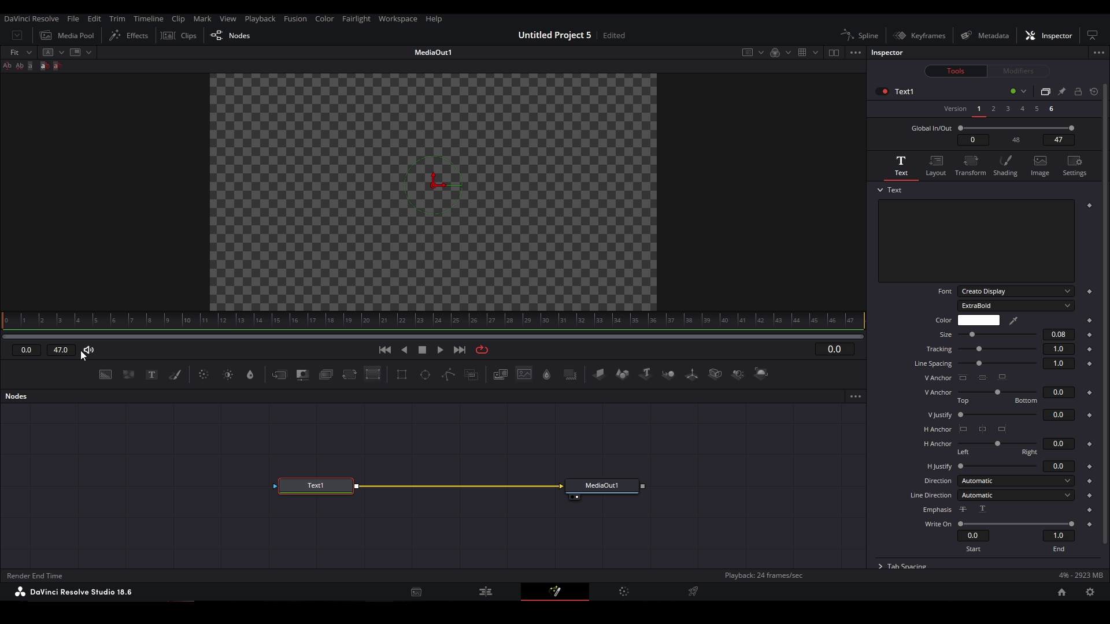
Enter 'PLEASE MAKE THIS EASIER' as the text and view it on a black background
click(906, 229)
text(P)
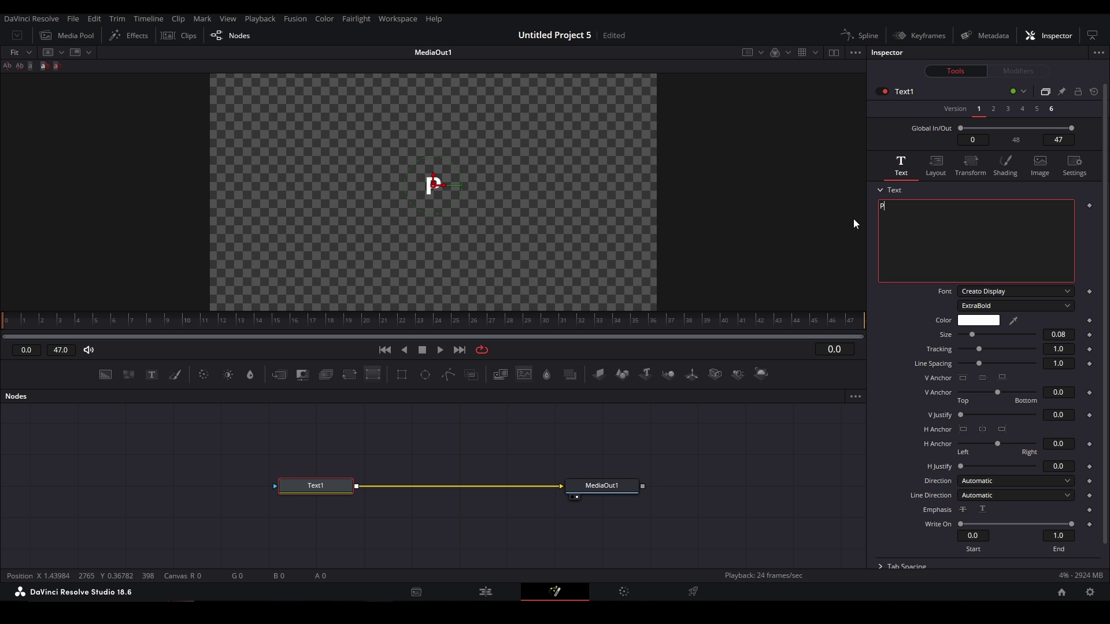
text(LEASE MAKE THIS EASIER)
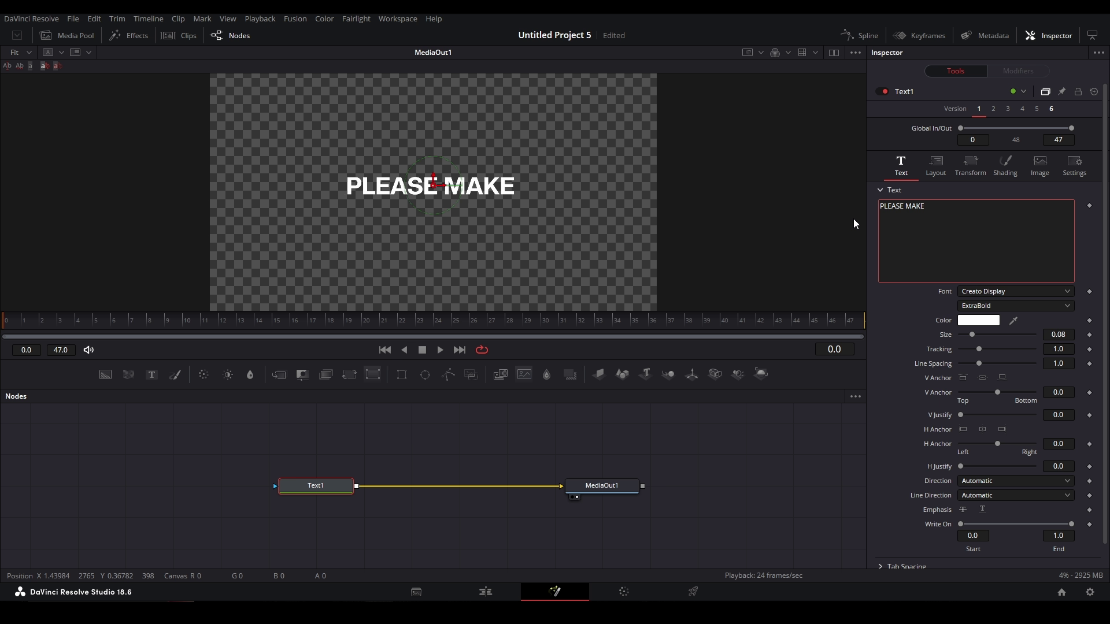
click(735, 558)
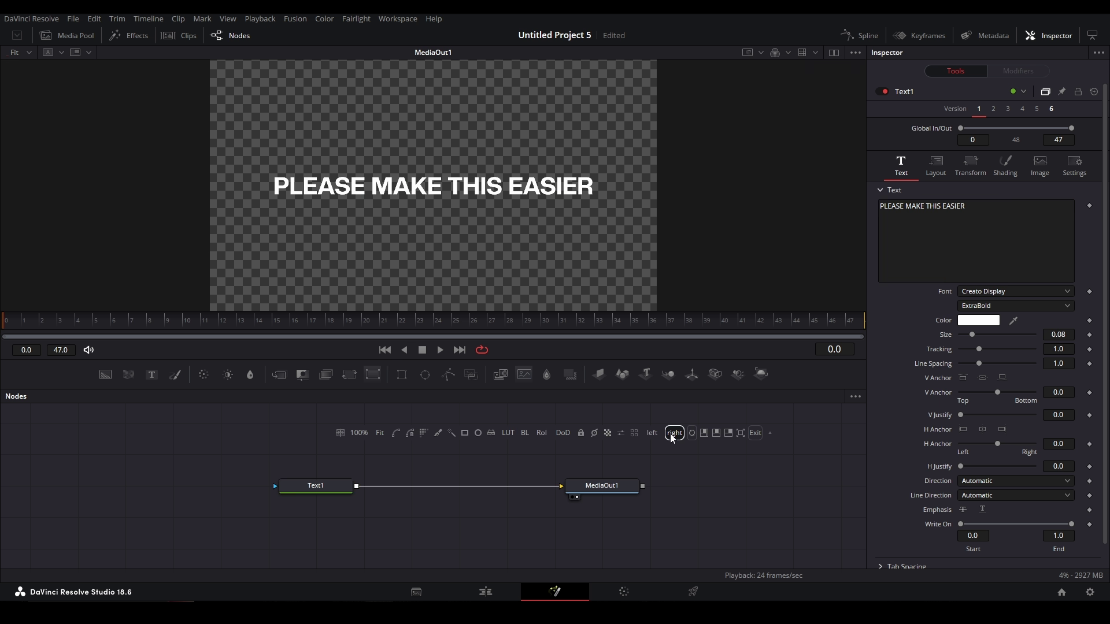
click(607, 433)
click(315, 485)
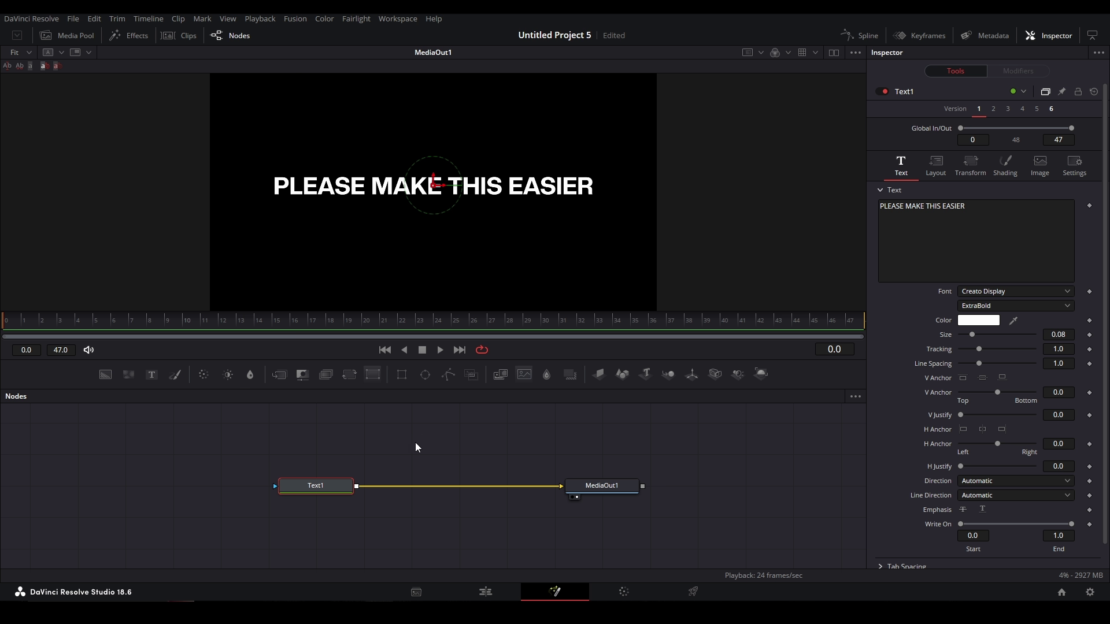
Attach a Follower modifier to the Text field and set its Order to Manual Curve
right_click(1084, 217)
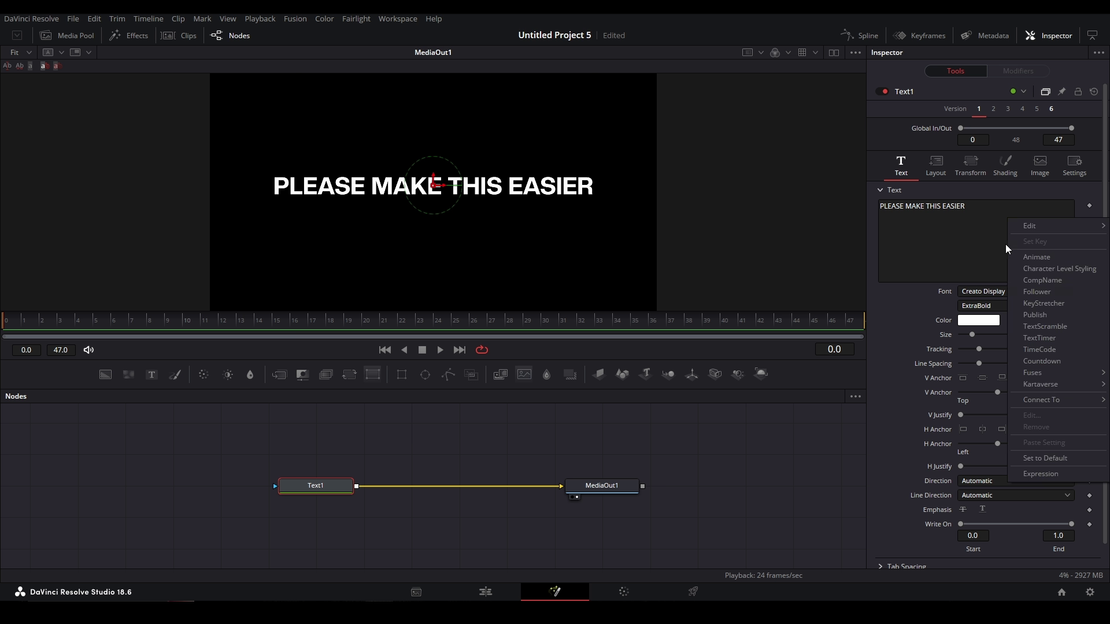
click(1043, 290)
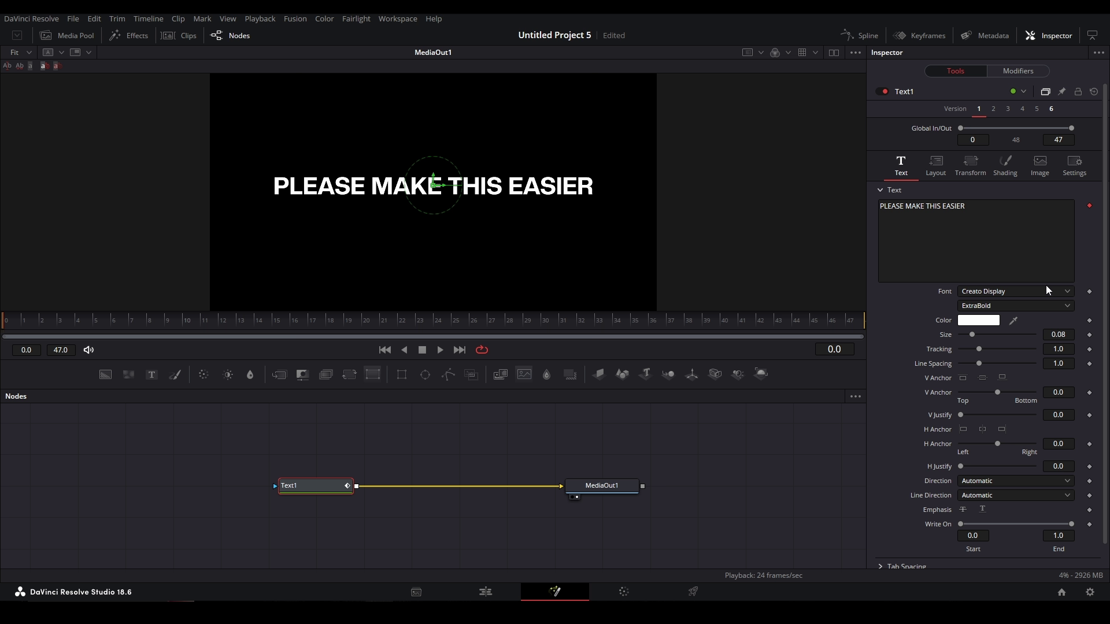
click(1034, 72)
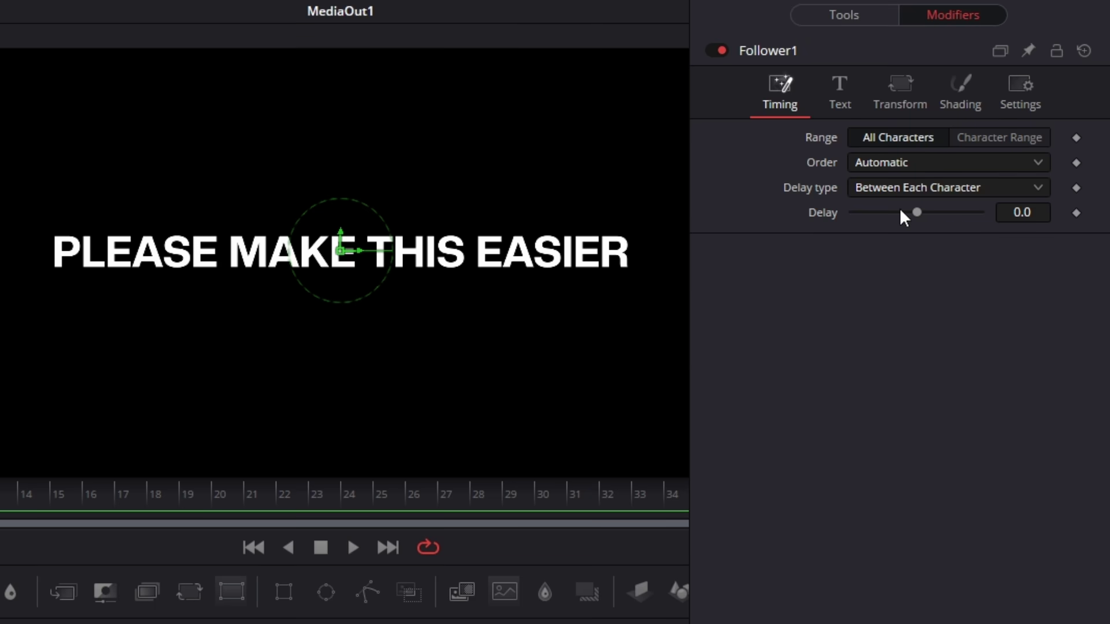
click(909, 164)
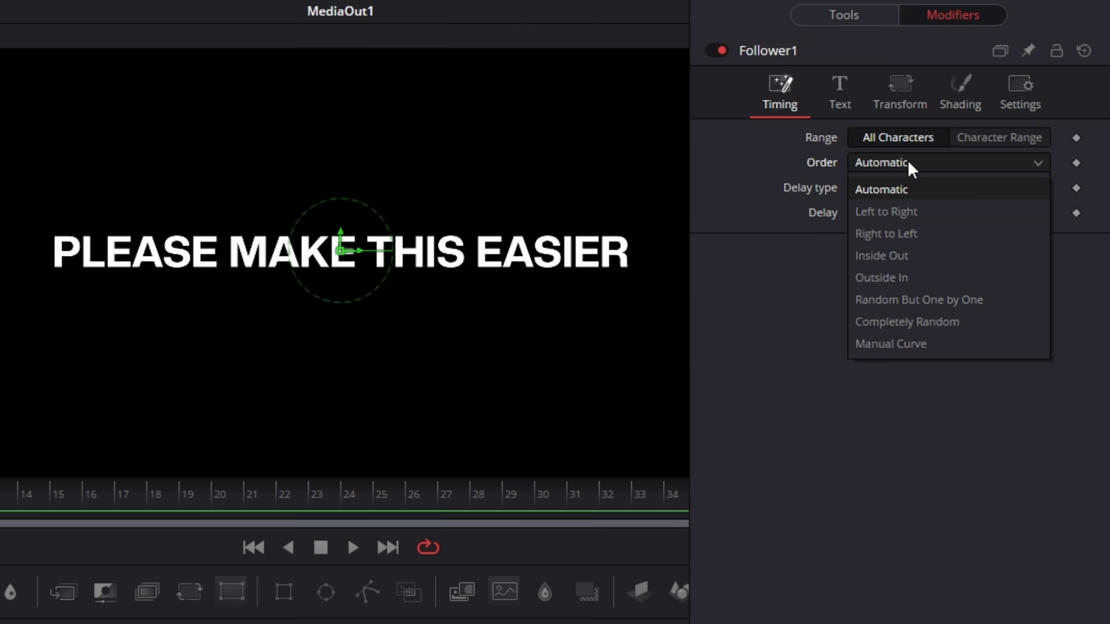
click(909, 344)
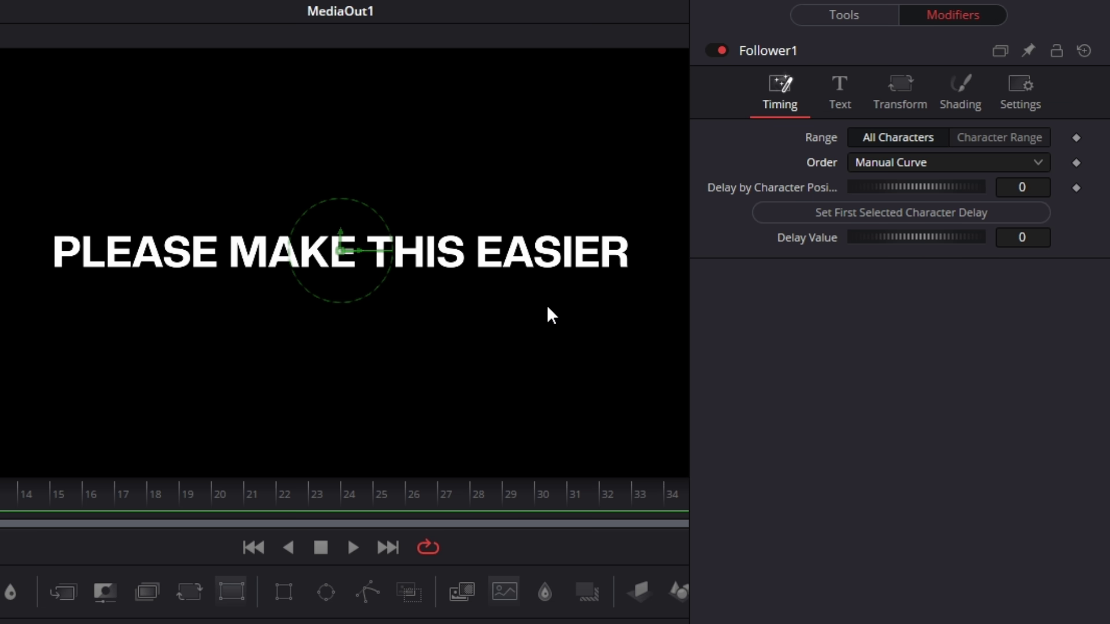
Enable delay by character position and set delays for PLEASE and MAKE (7 frames)
click(1076, 187)
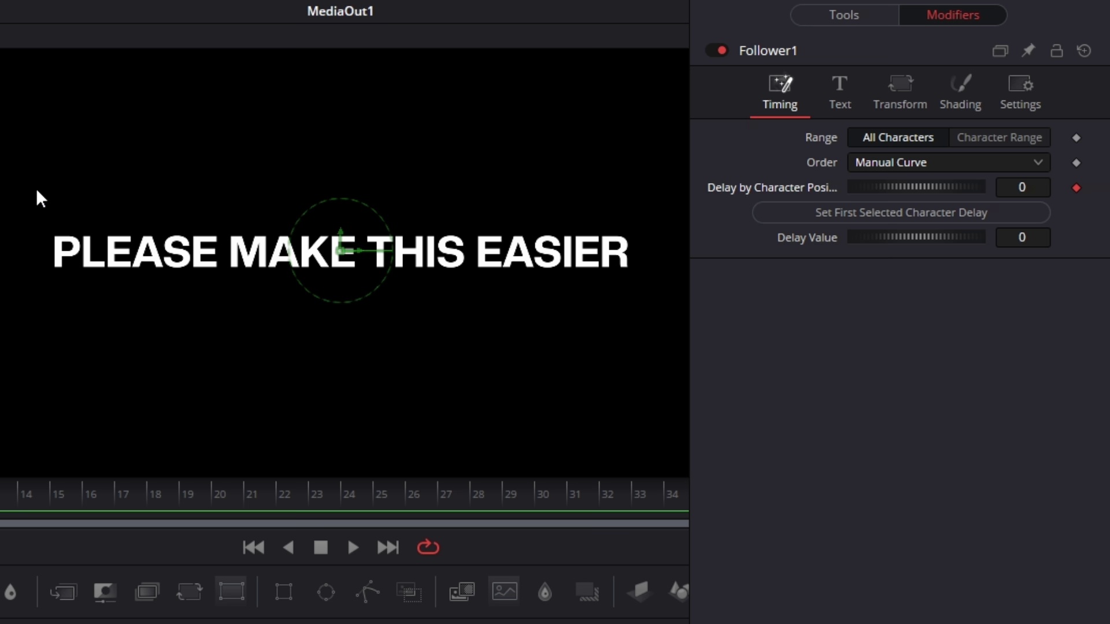
drag(33, 189, 217, 313)
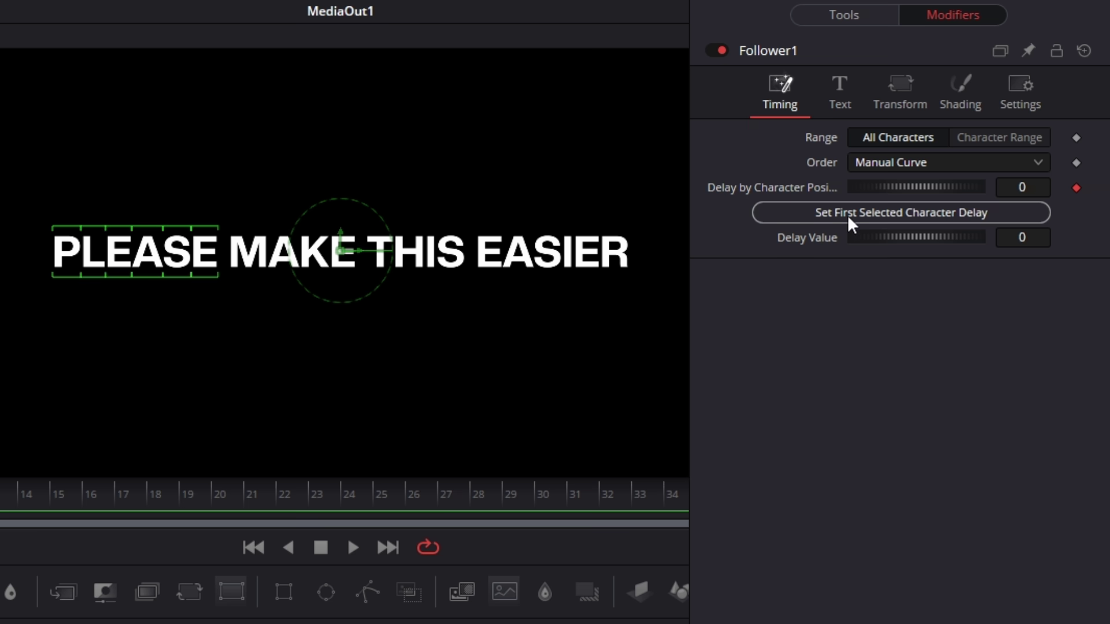
click(959, 213)
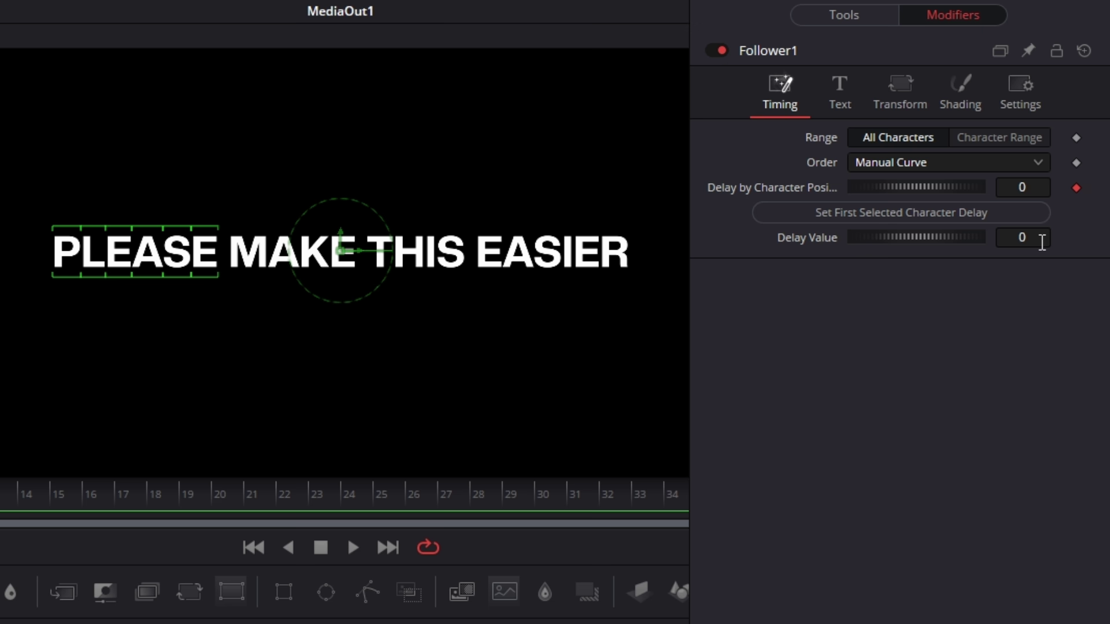
click(832, 214)
drag(254, 306, 338, 210)
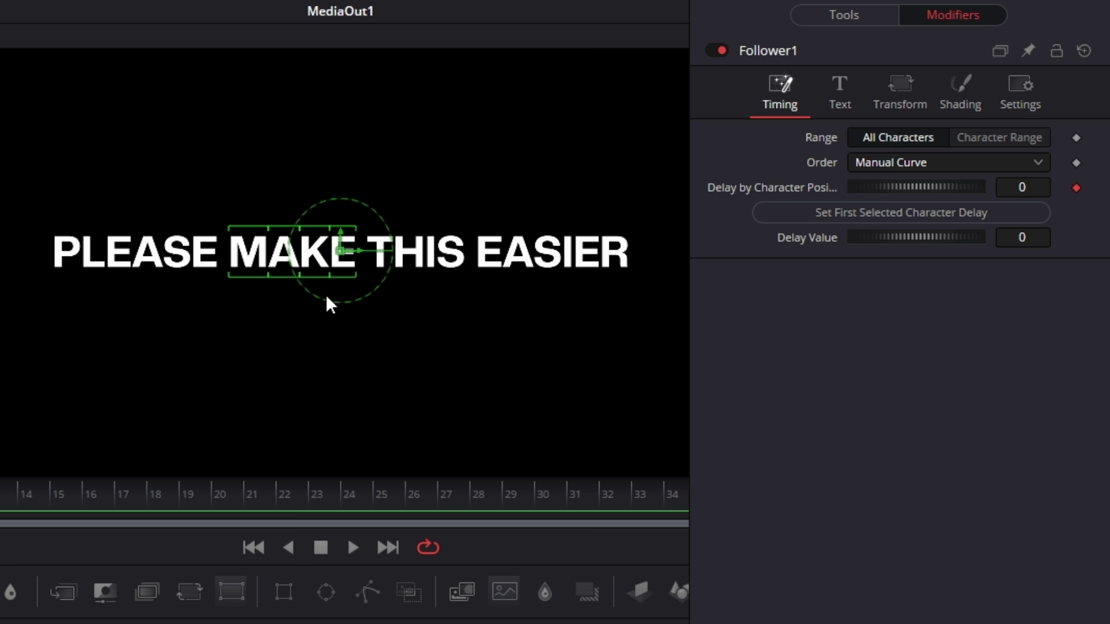
click(1028, 244)
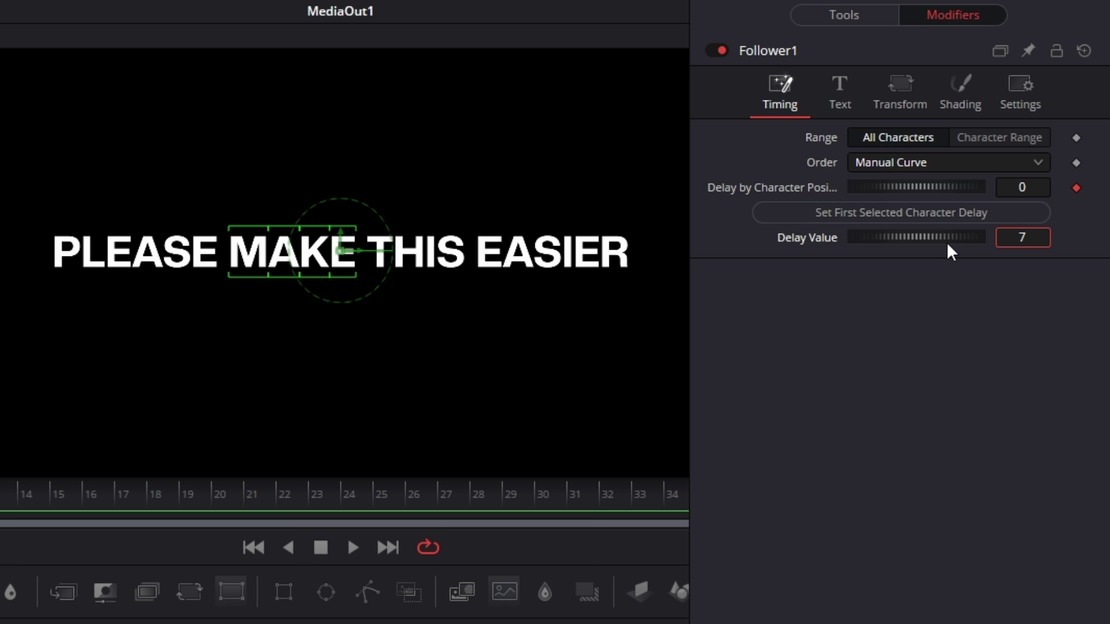
click(934, 211)
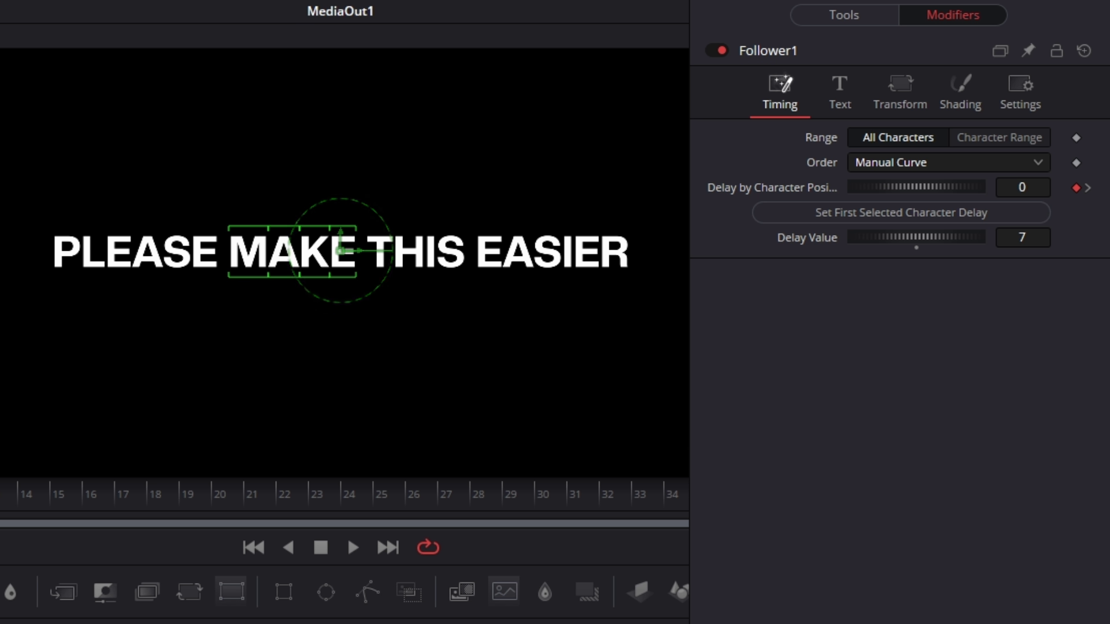
Give the word THIS a delay of 14 and EASIER a delay of 21
drag(370, 186, 454, 301)
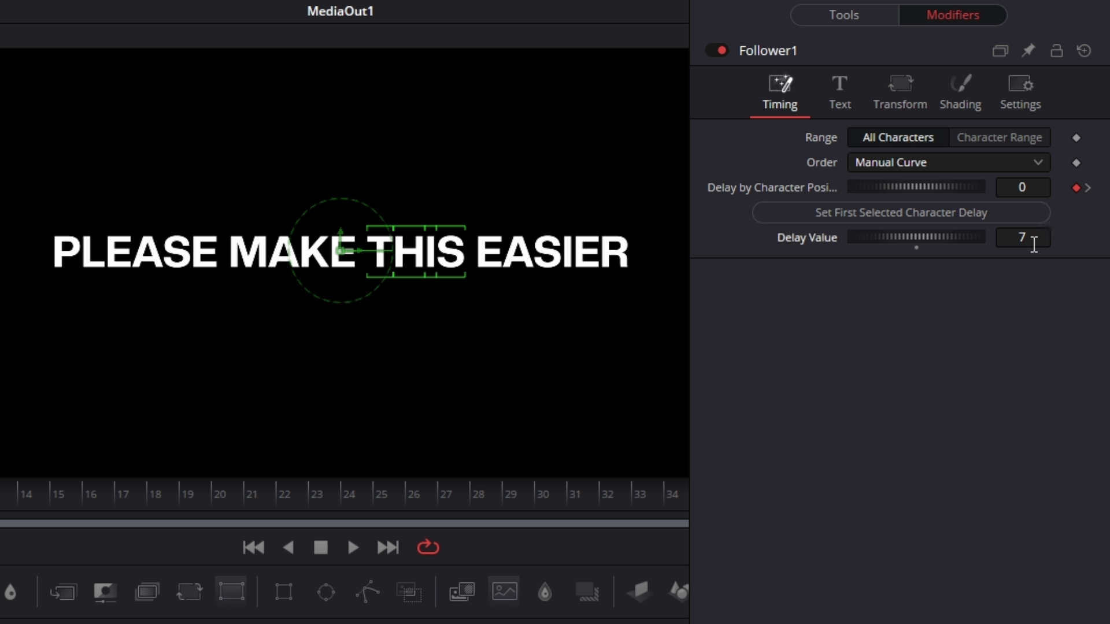
text(14)
key(Return)
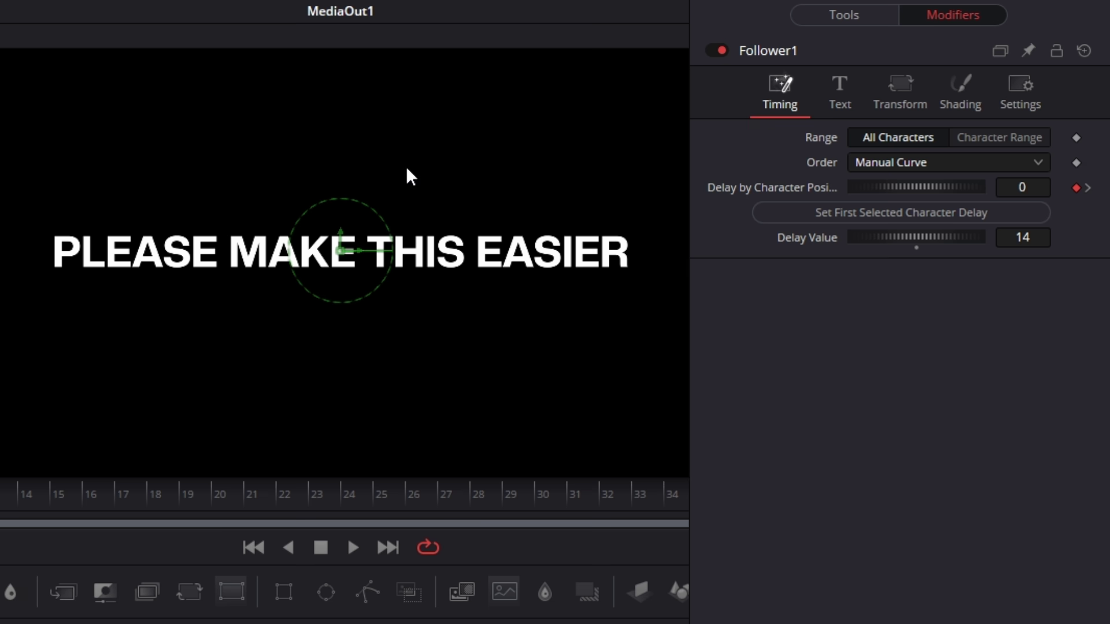
drag(389, 197, 459, 292)
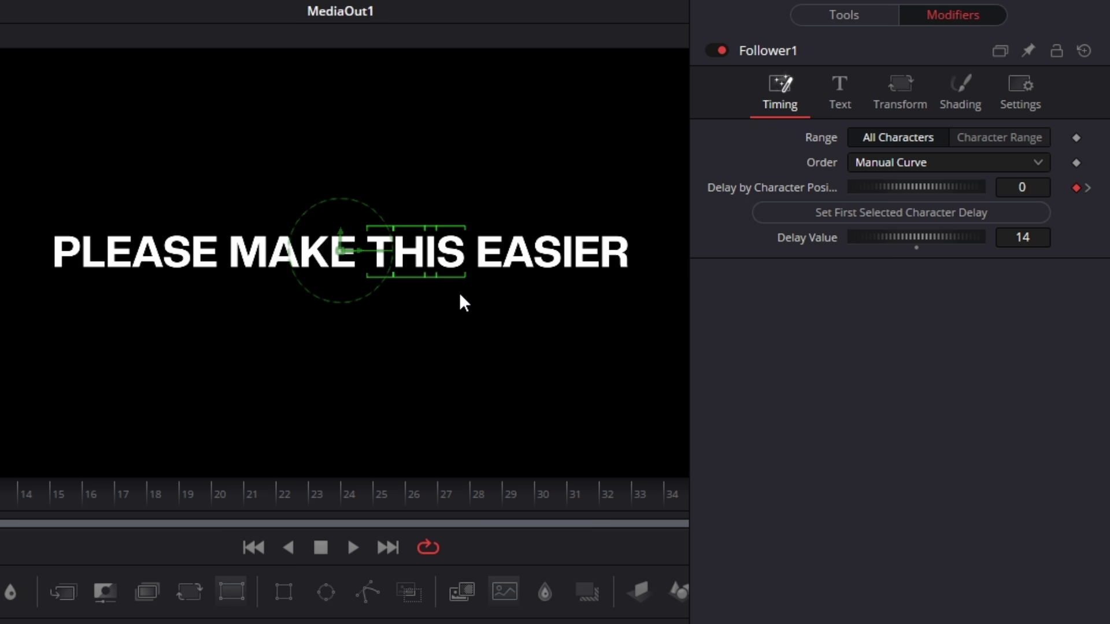
click(903, 214)
drag(499, 206, 657, 303)
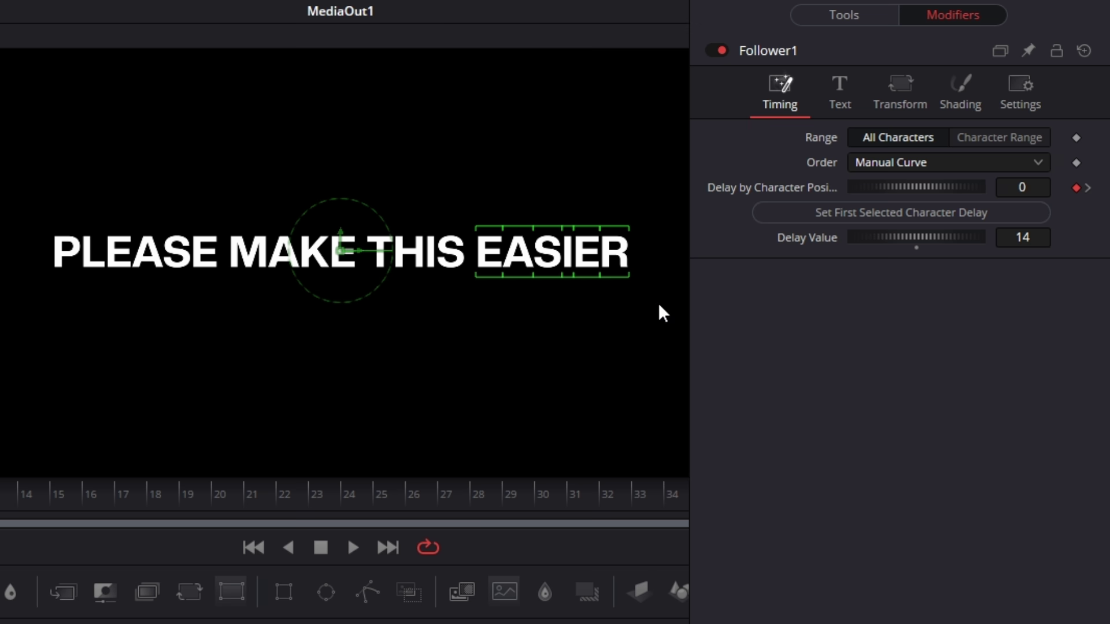
click(1011, 238)
text(21)
click(912, 212)
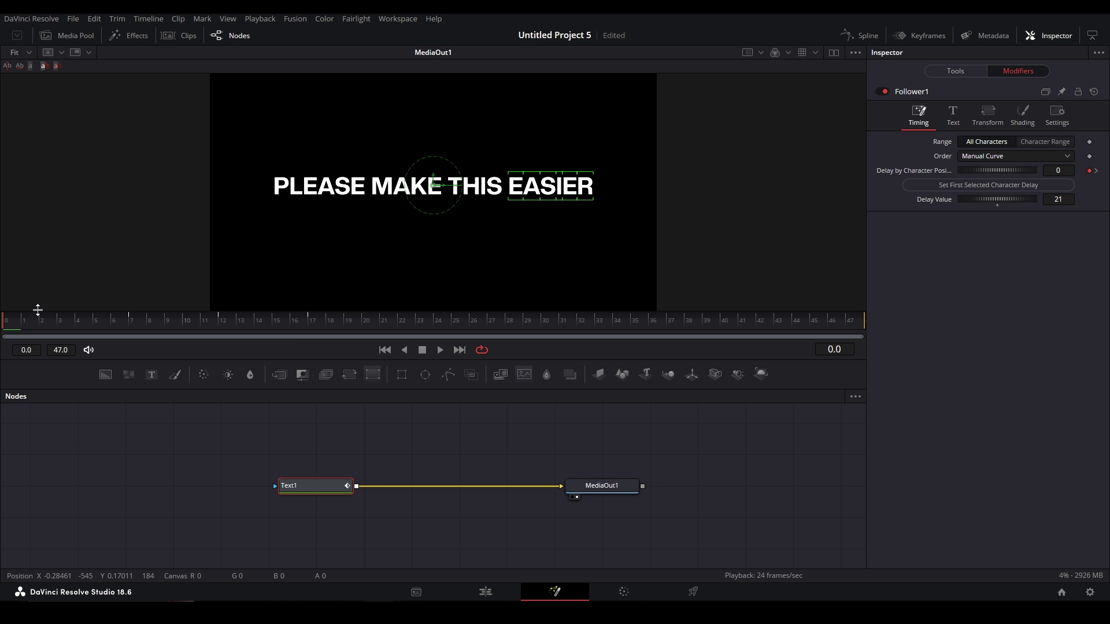
In the Spline panel, switch all Delay by Character keyframes to Step In interpolation
click(846, 36)
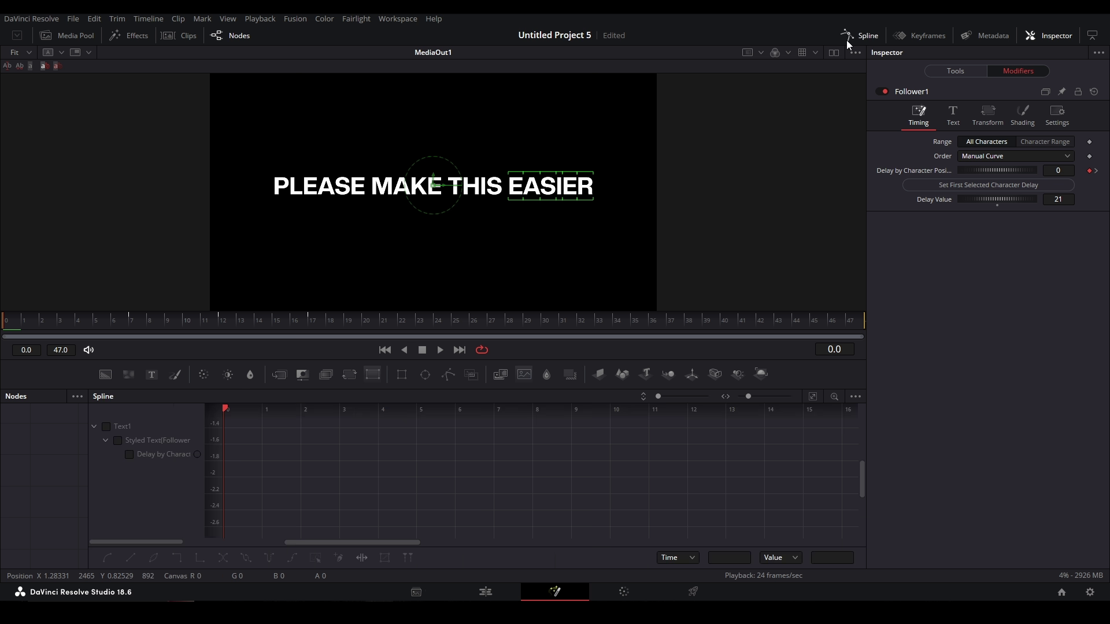
click(151, 454)
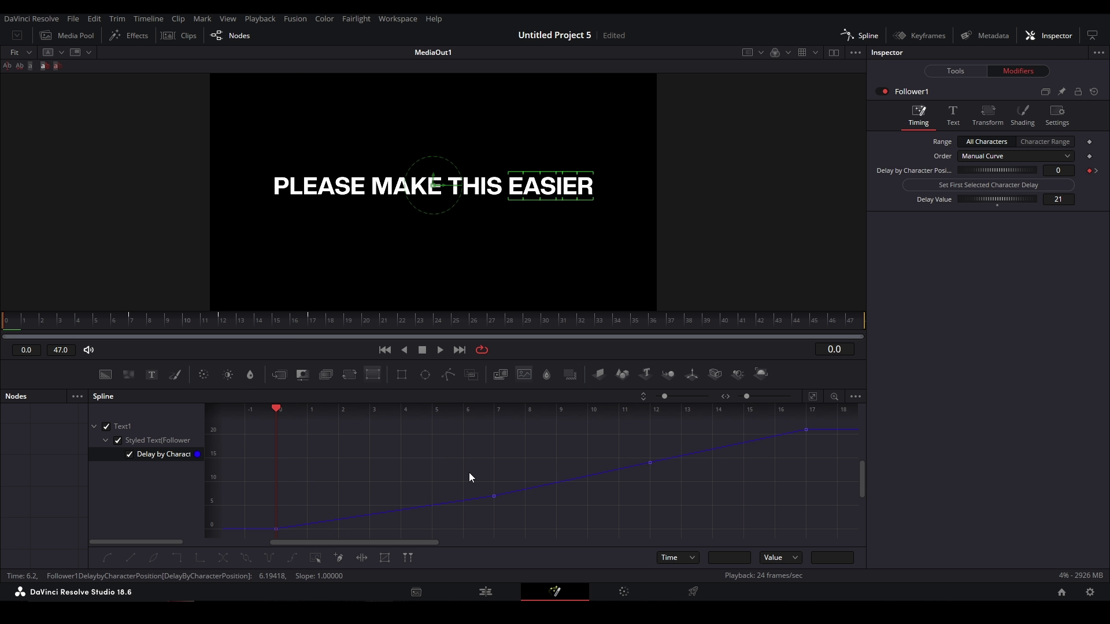
key(ctrl+a)
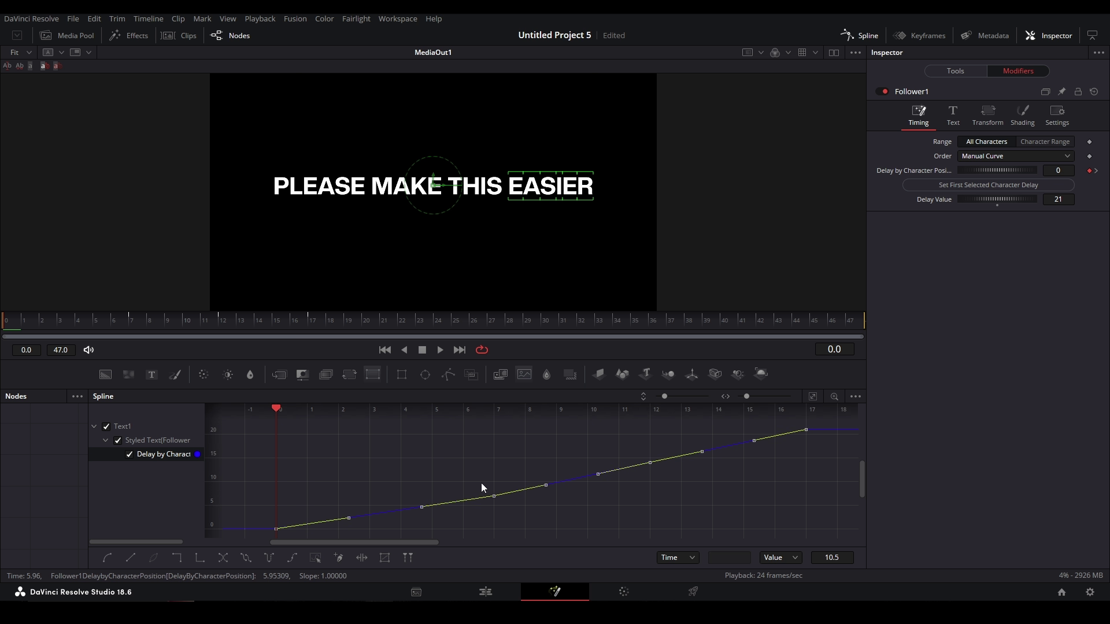
click(180, 559)
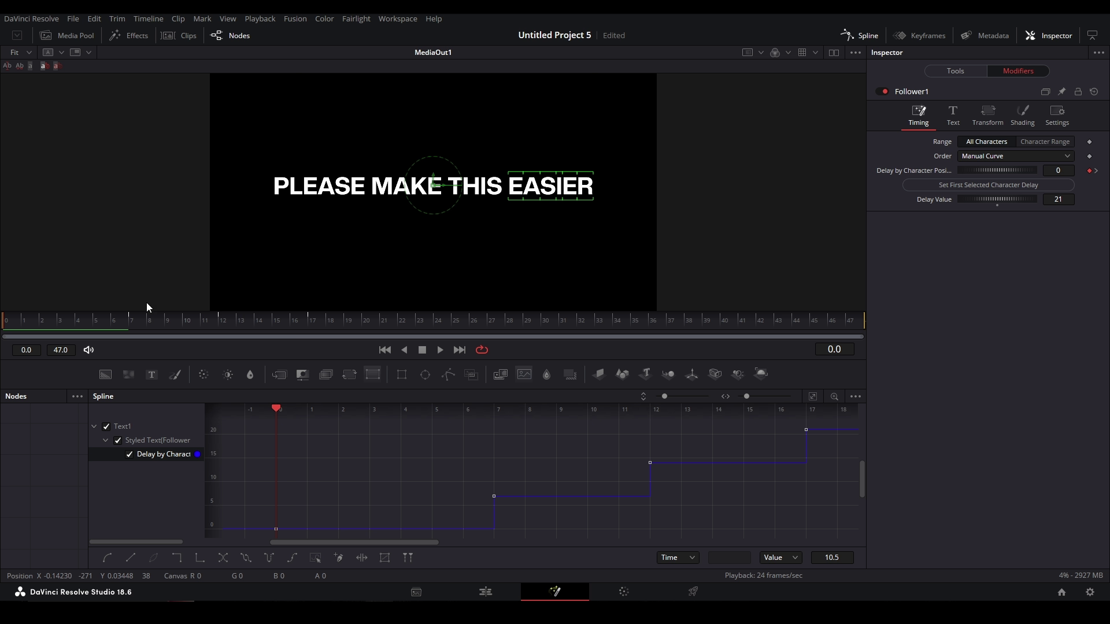
Keyframe Follower opacity from 0.0 at frame 0 to 1.0 at frame 5 and preview the fade
click(1028, 116)
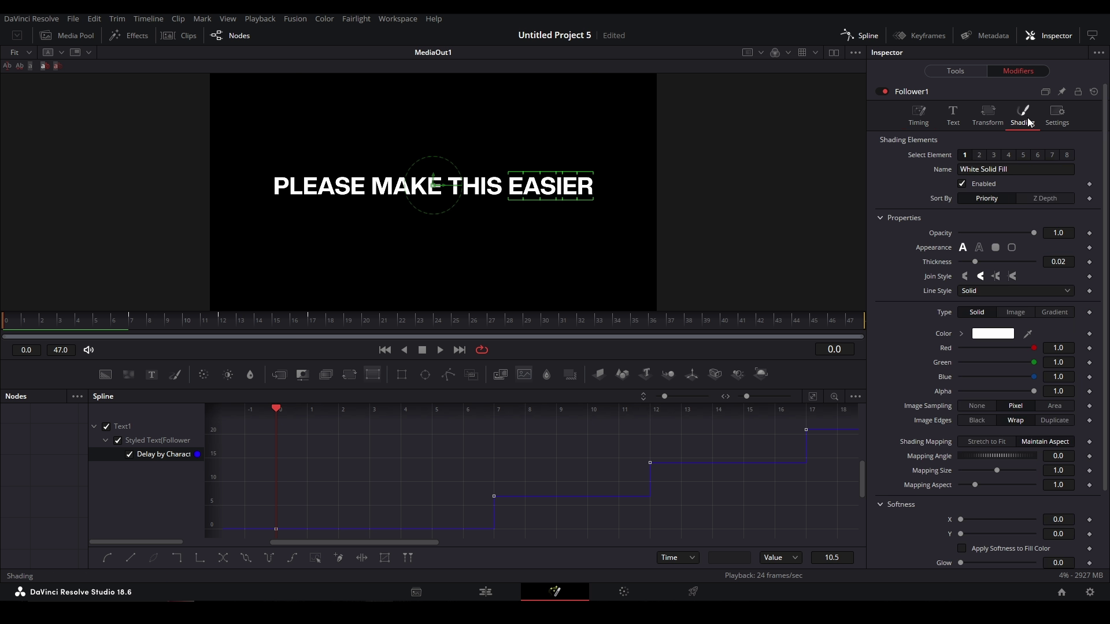
click(1090, 233)
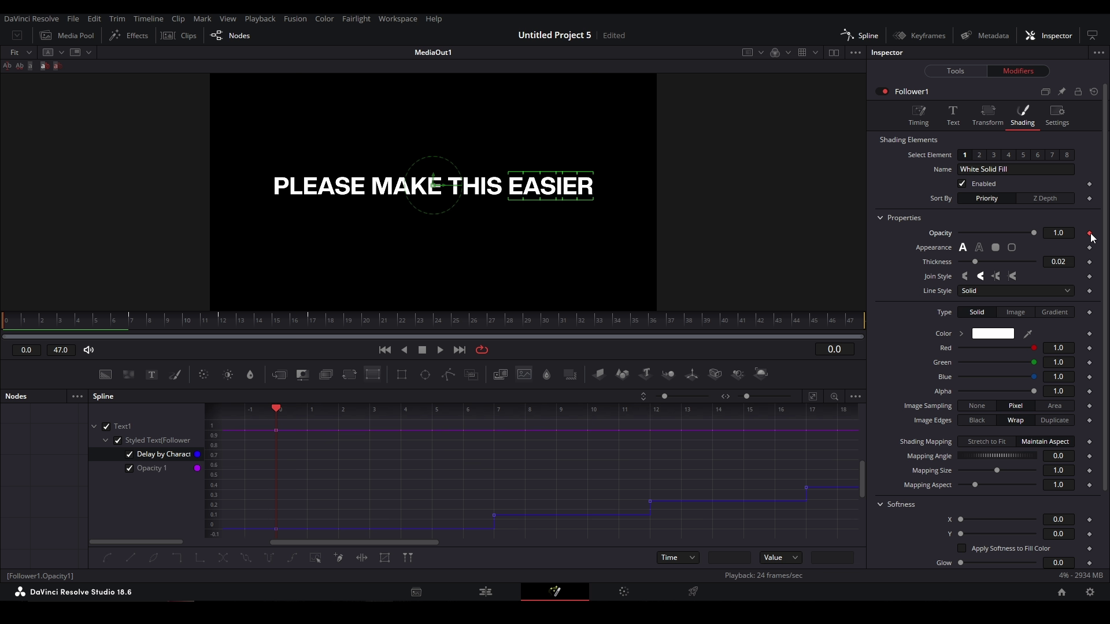
key(Right)
key(Right)
key(Right)
key(Right)
key(Right)
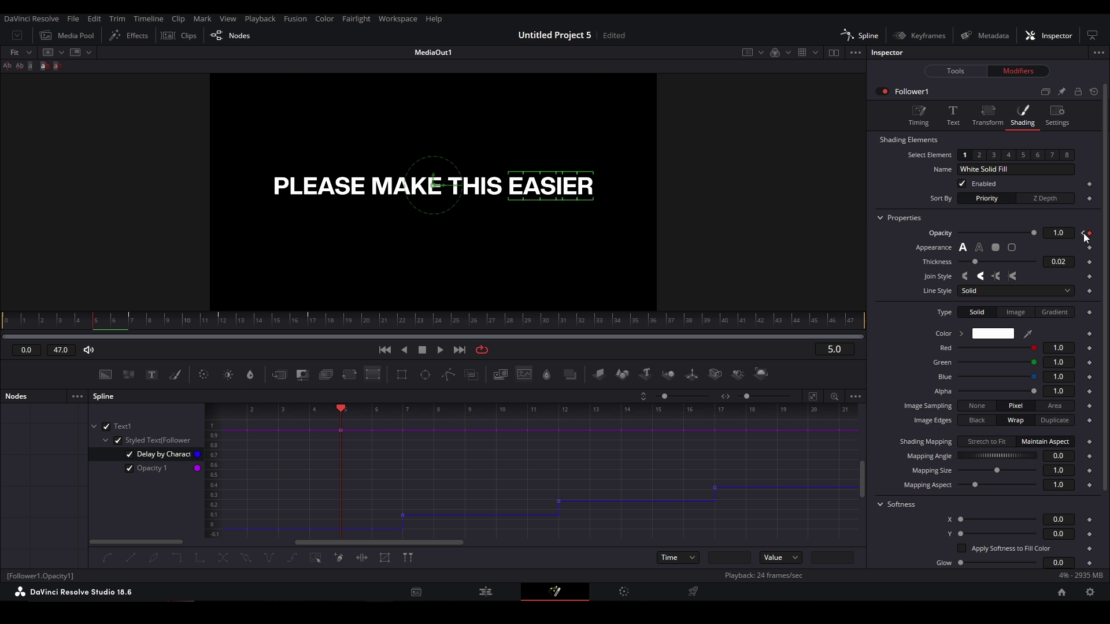
click(1083, 233)
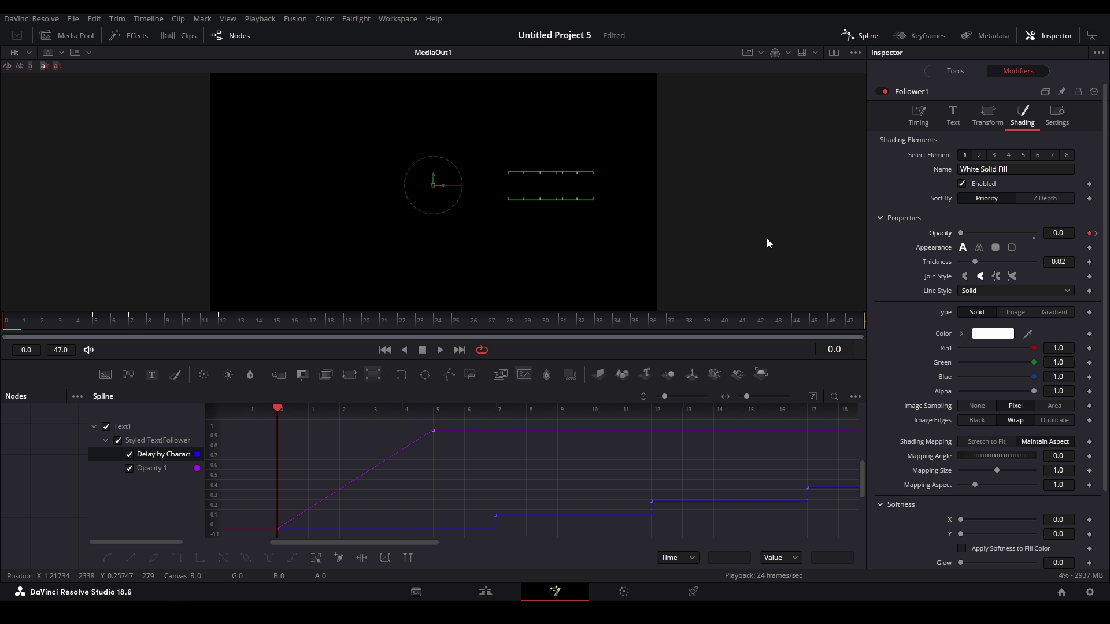
key(space)
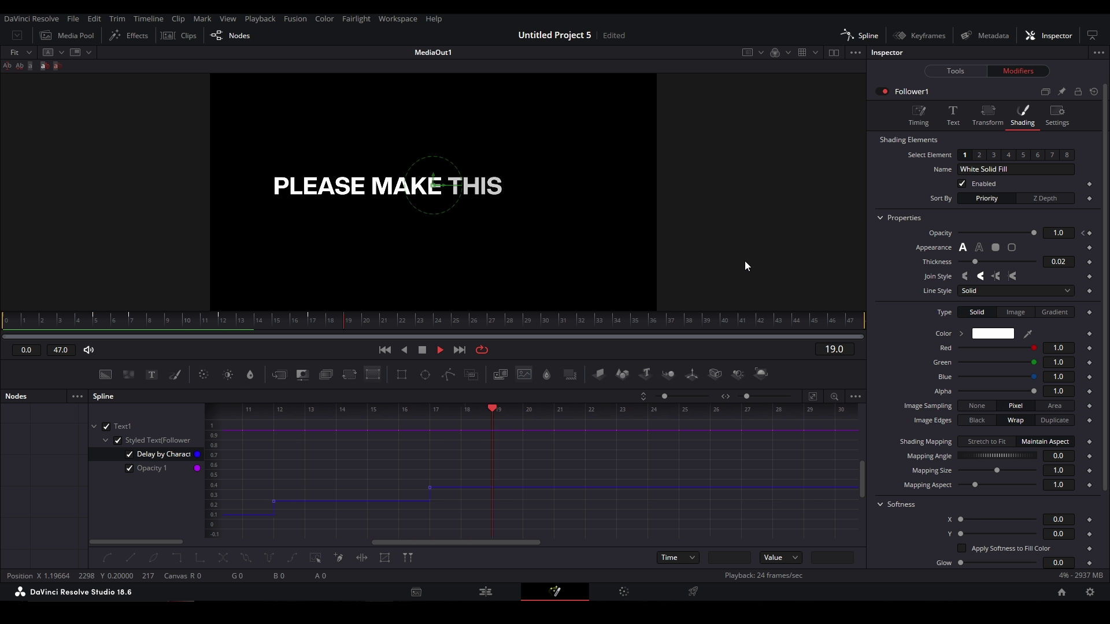
key(space)
click(8, 321)
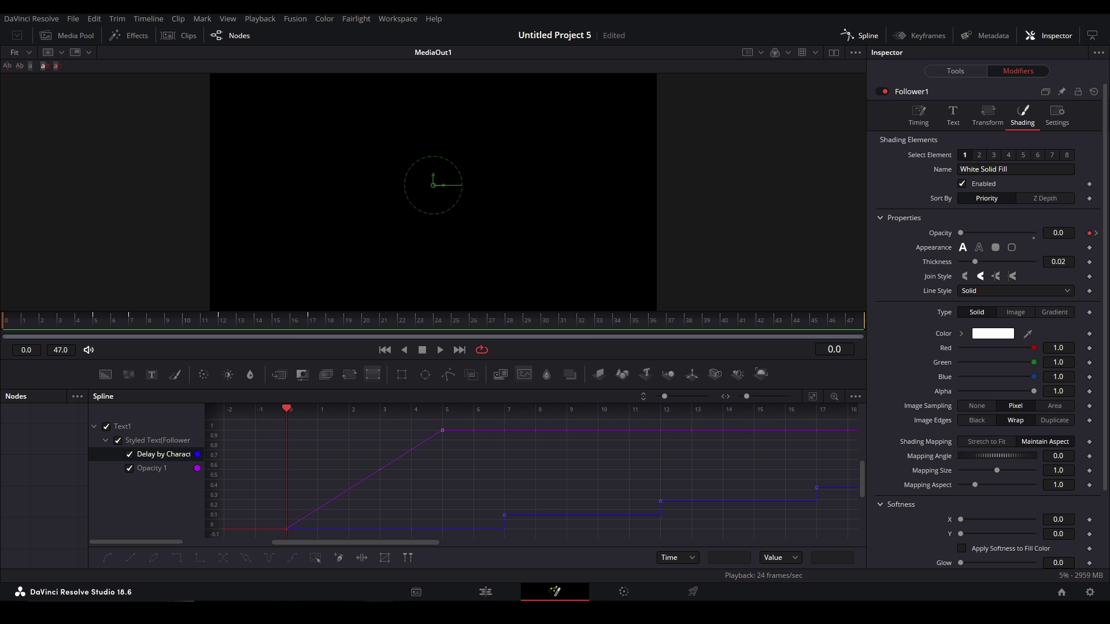
Drive the Follower offset with an XY Path, drop the X keyframe, and set Y to -0.591 at frame 0
scroll(973, 275, down, 4)
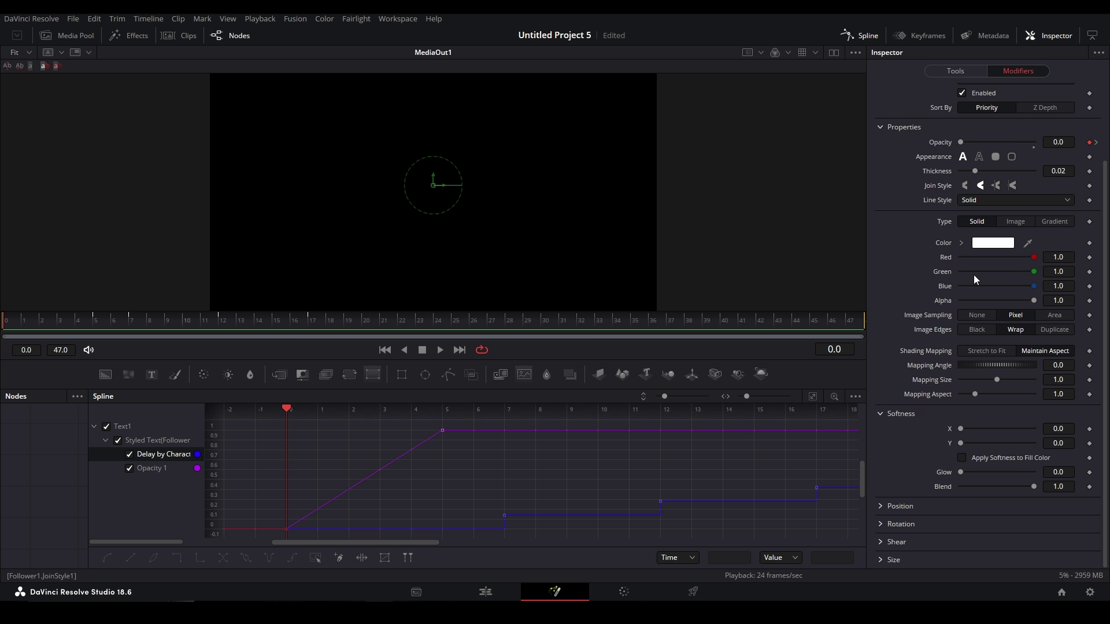
click(881, 506)
scroll(934, 452, down, 4)
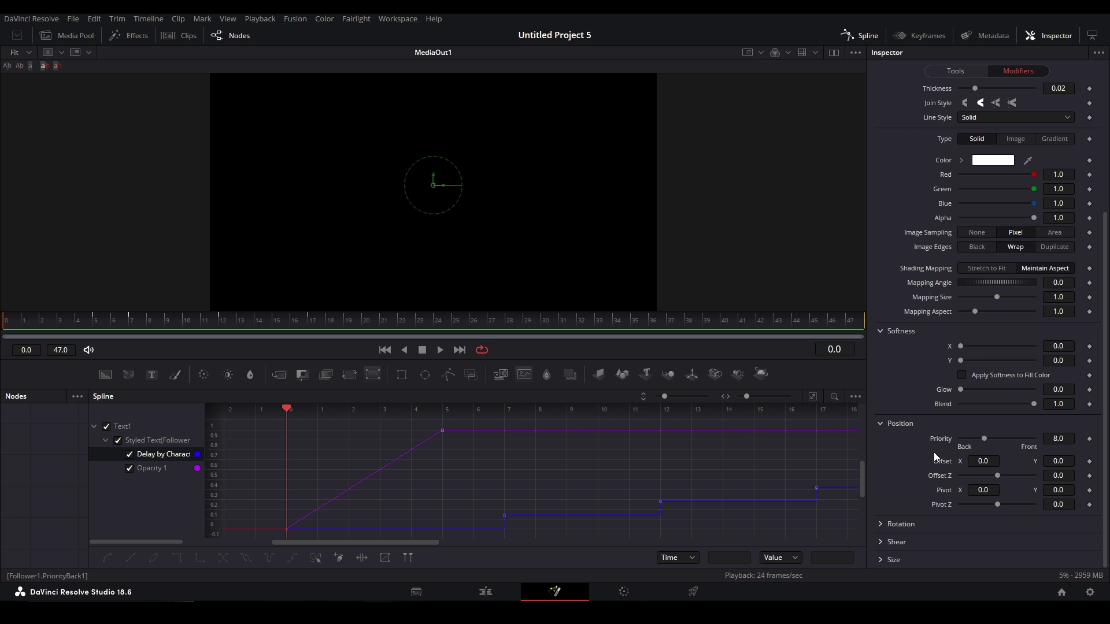
right_click(947, 464)
mouse_move(975, 511)
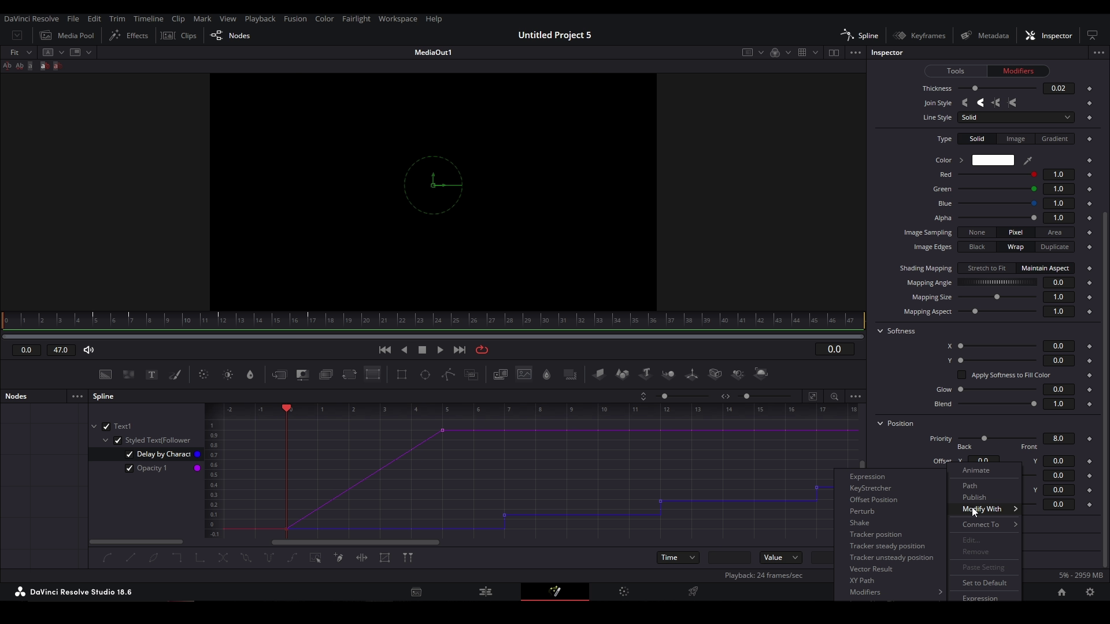
click(864, 581)
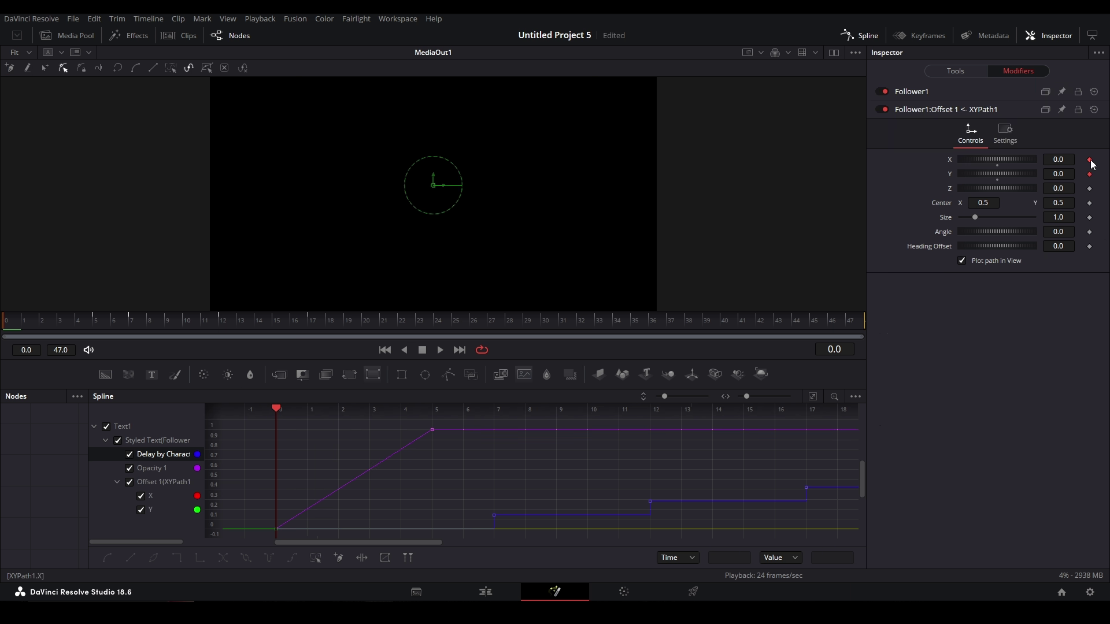
click(1089, 159)
click(275, 321)
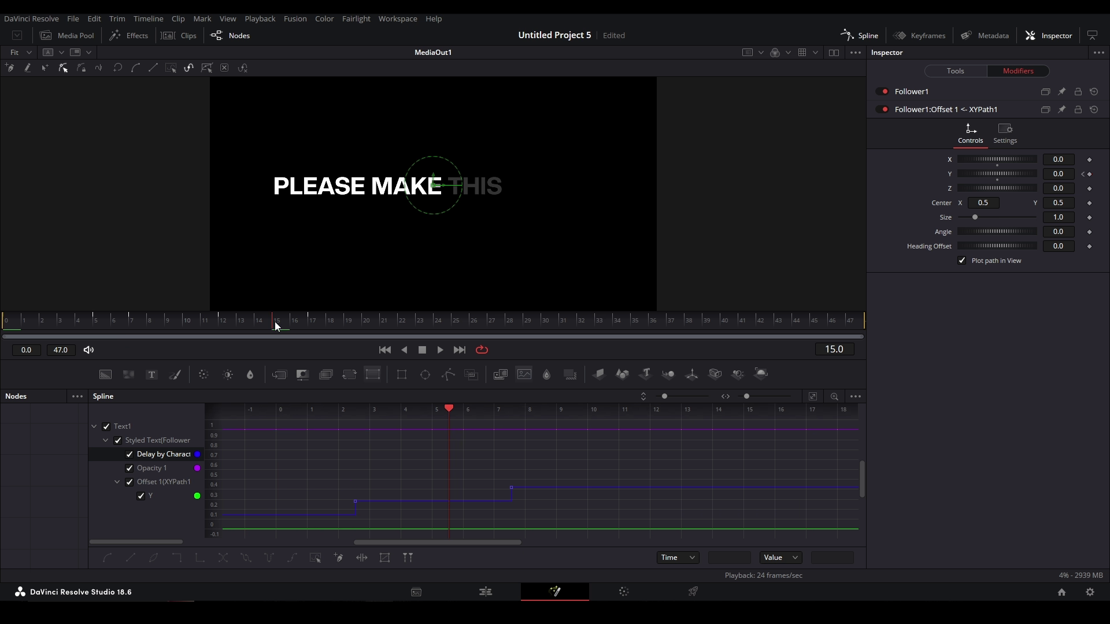
click(1083, 174)
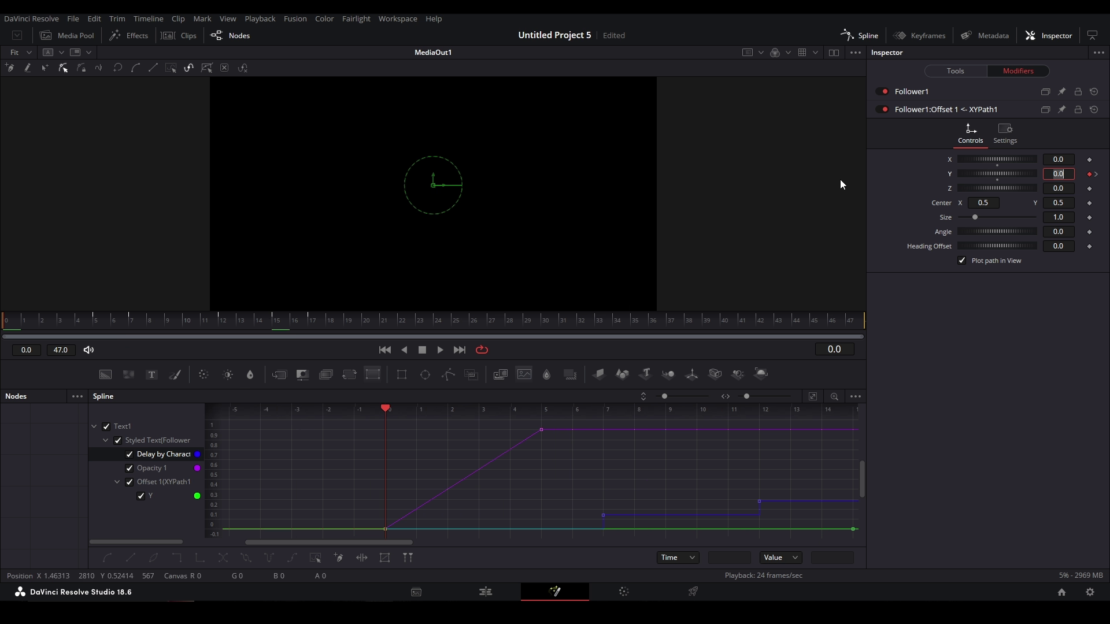
drag(1068, 174, 901, 174)
Isolate the Y offset curve and adjust its Bezier handle so the rise eases out, then preview
click(813, 396)
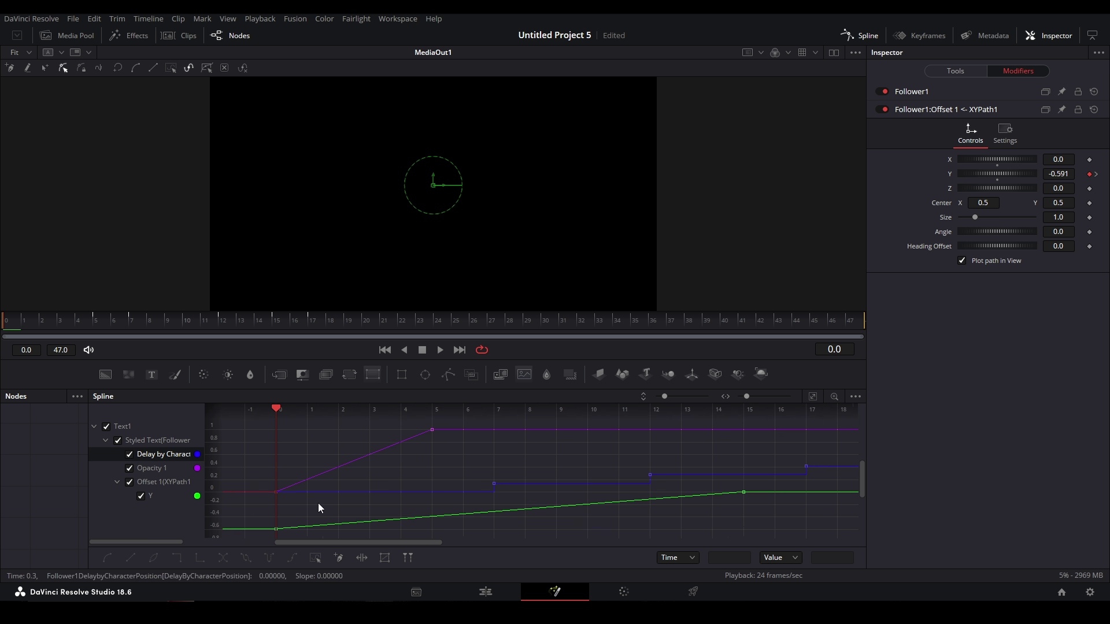
click(106, 427)
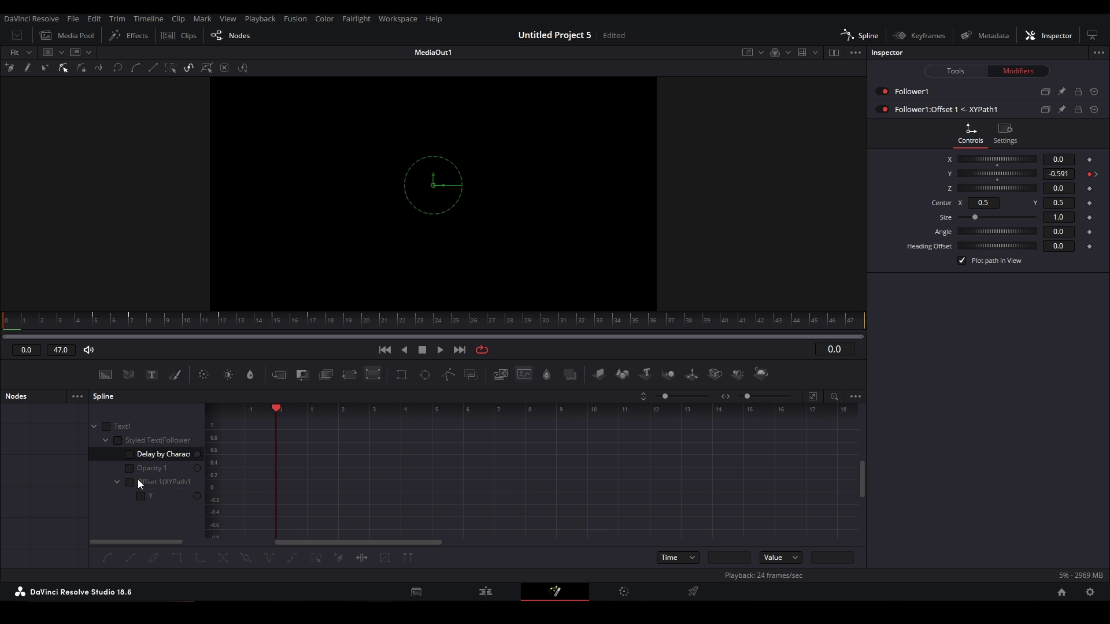
click(140, 495)
drag(450, 532, 286, 433)
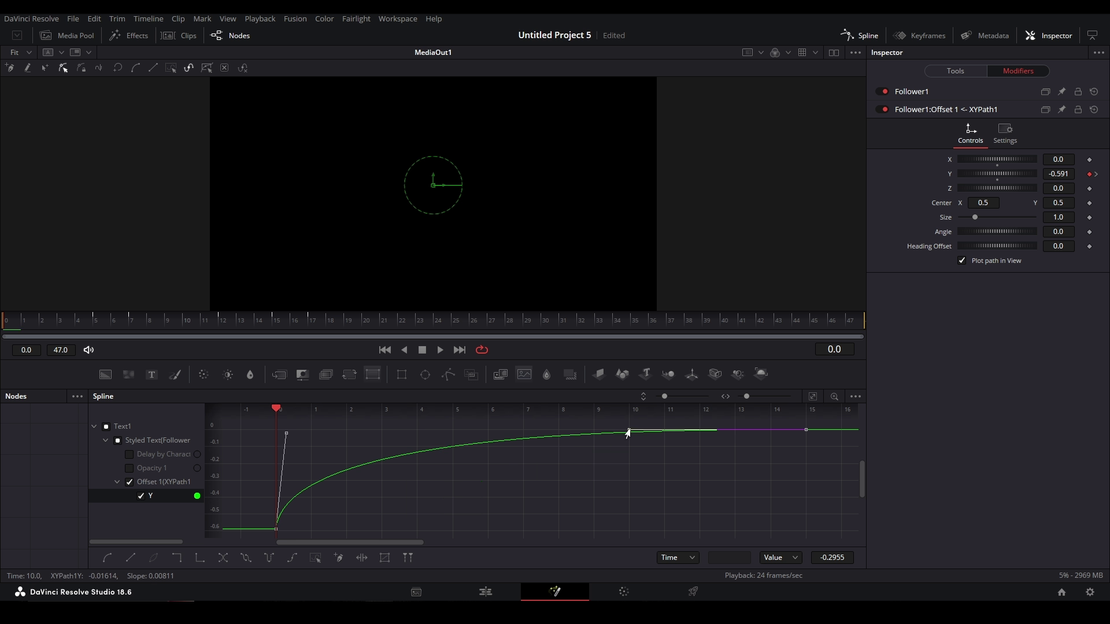
click(439, 496)
key(space)
Close the Spline panel, show Text1's Follower Timing settings, and play the finished word-by-word animation
click(860, 35)
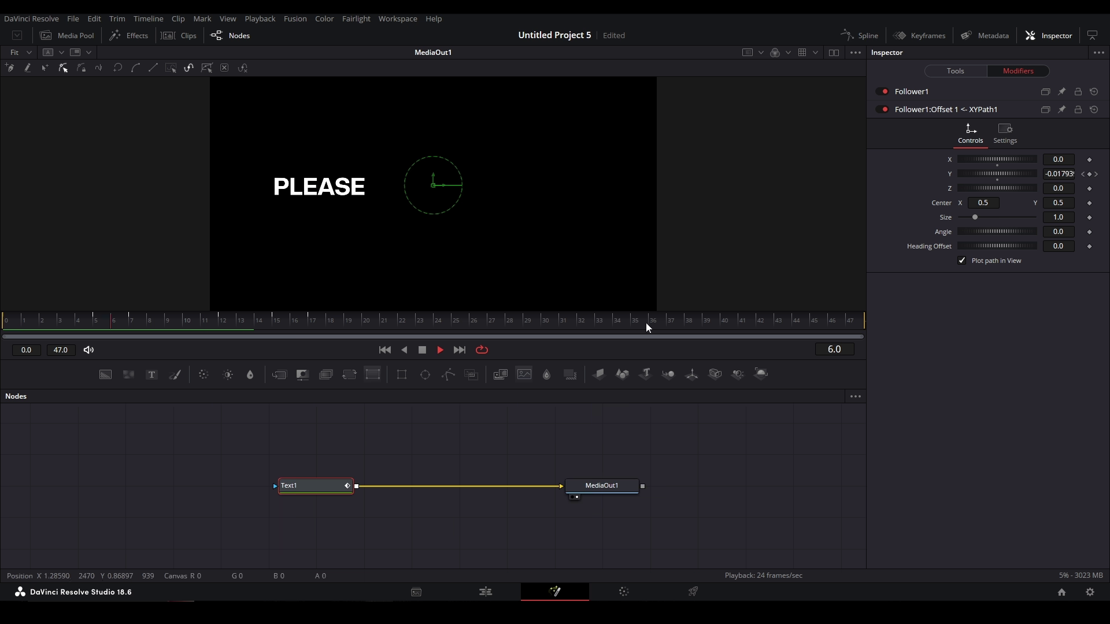
click(593, 467)
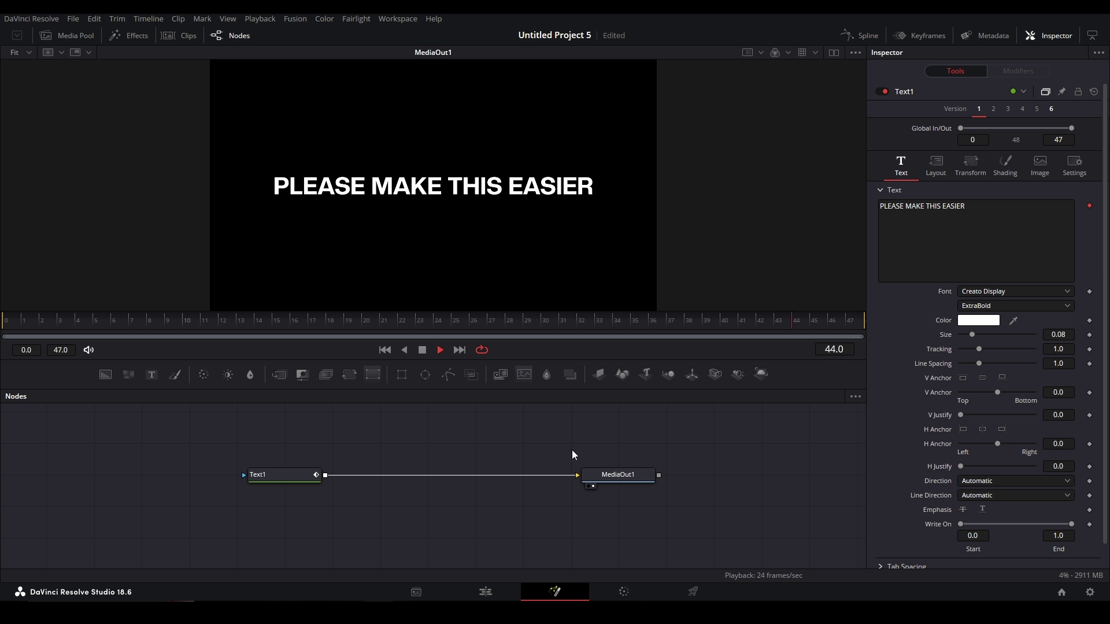
key(space)
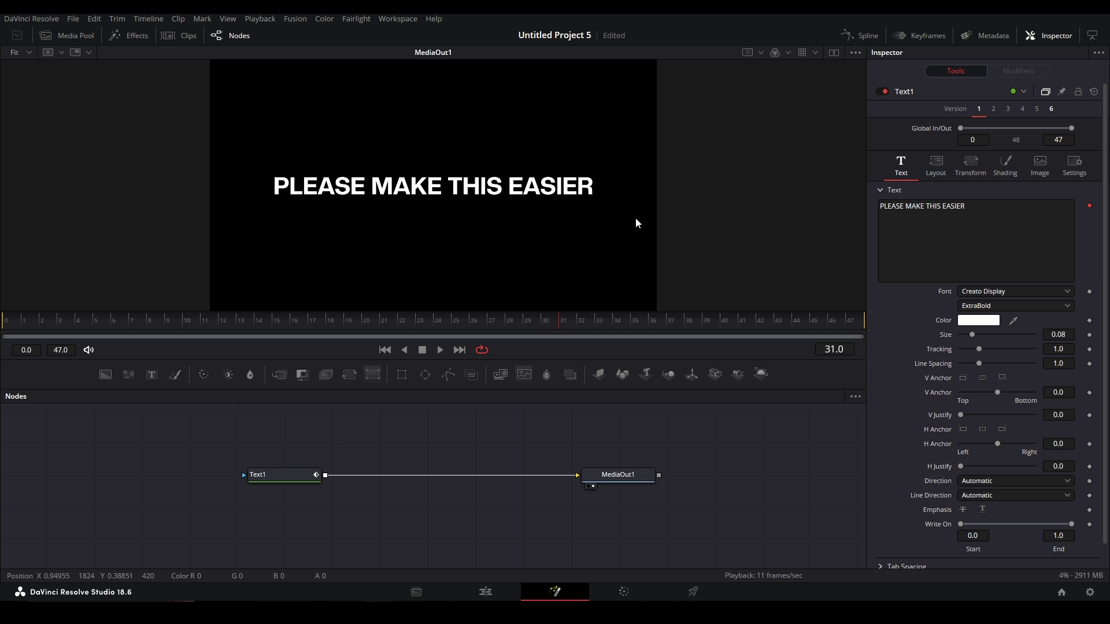
click(291, 478)
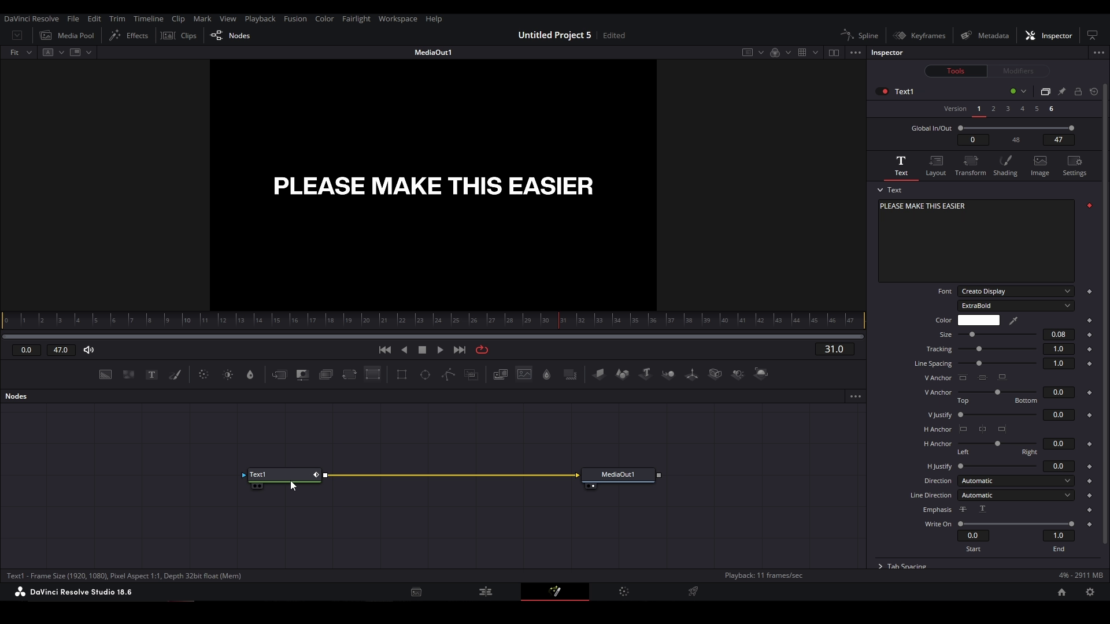
click(1029, 69)
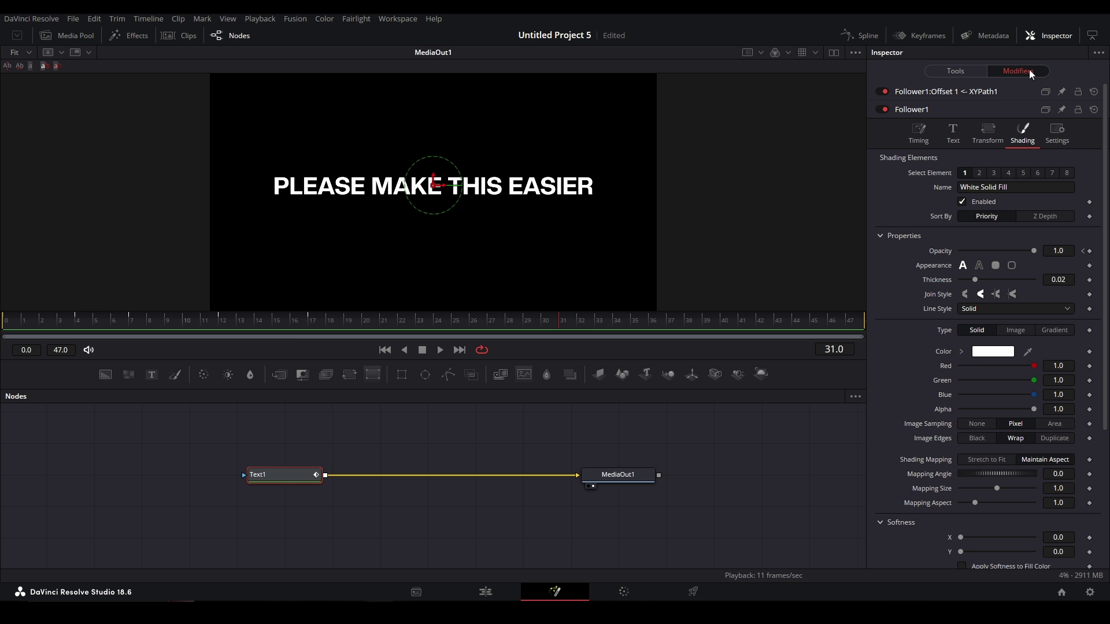
click(915, 137)
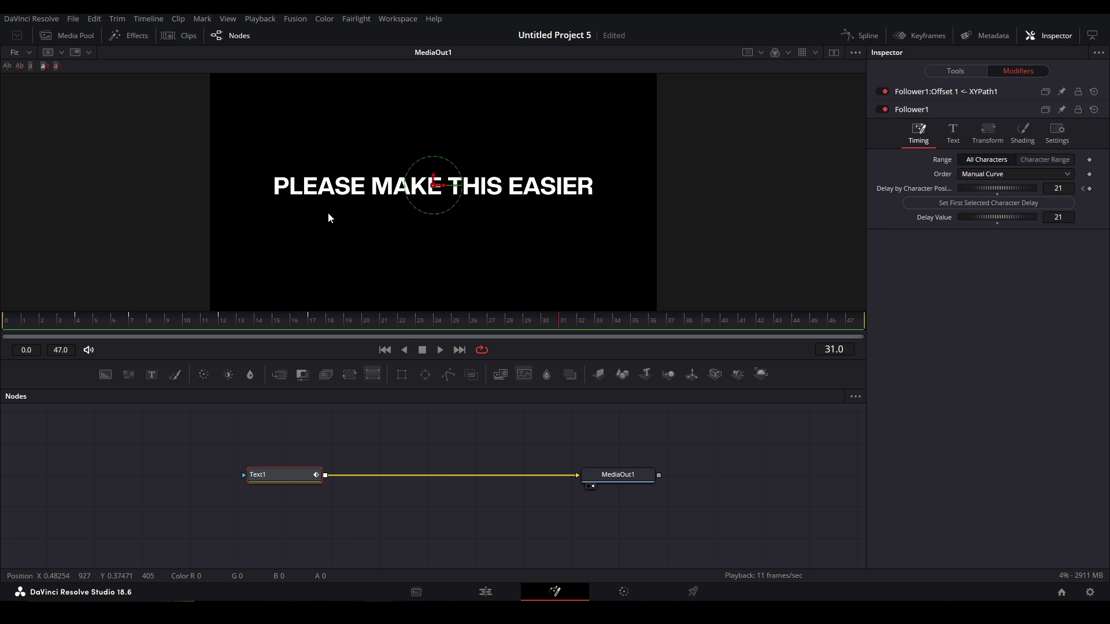
drag(241, 215, 370, 150)
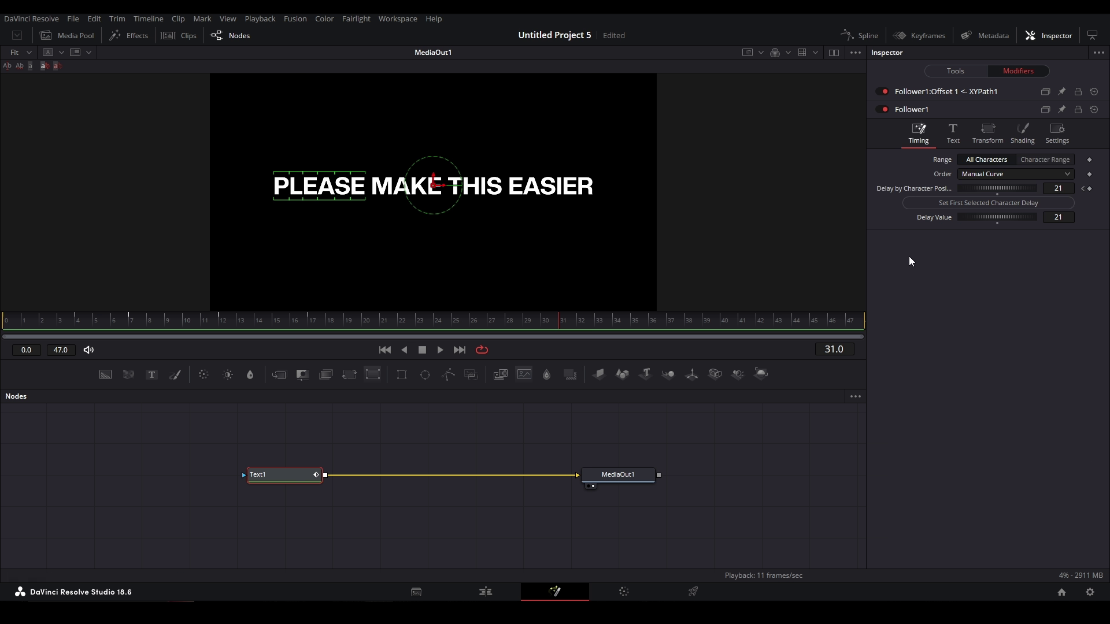
click(669, 239)
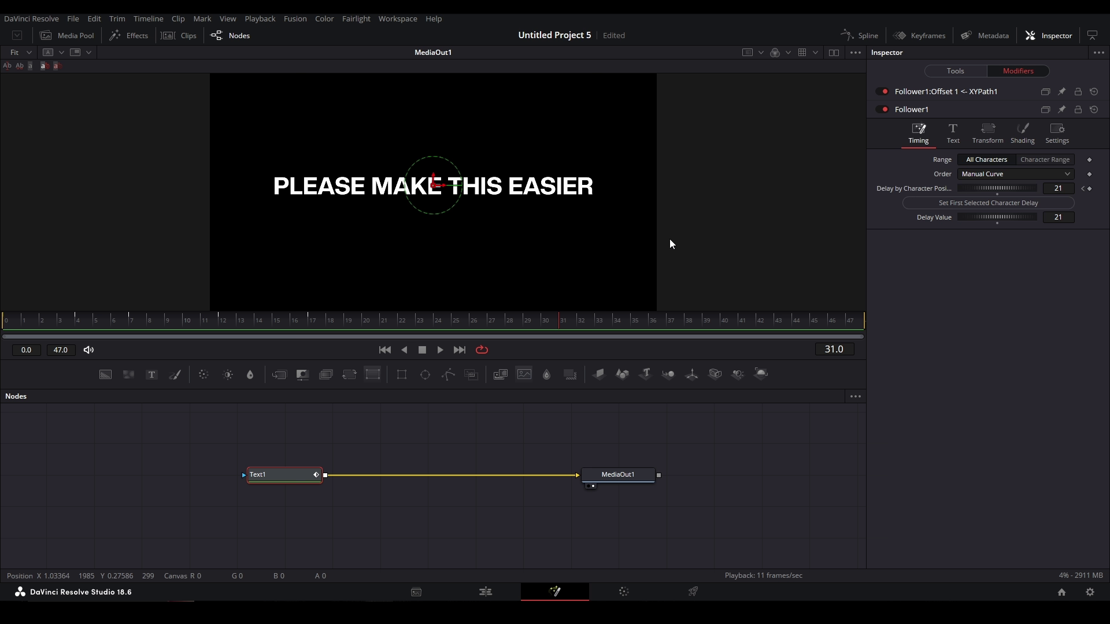
key(space)
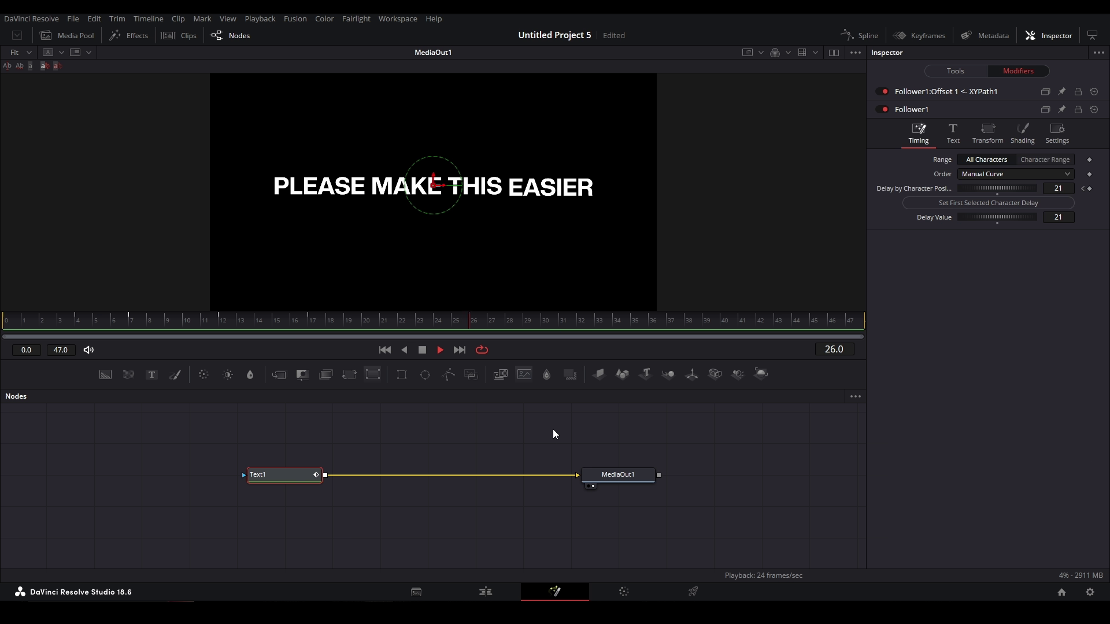